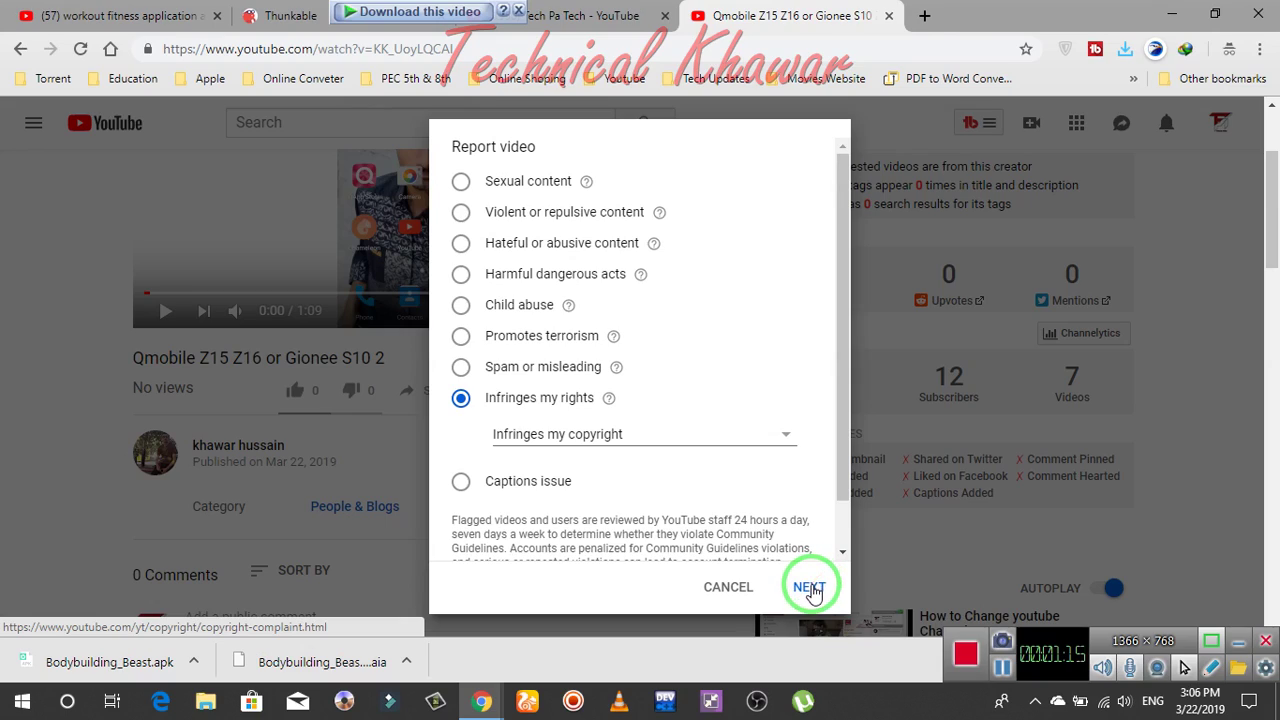
Continue the video report as copyright infringement to the takedown help page
left_click(808, 589)
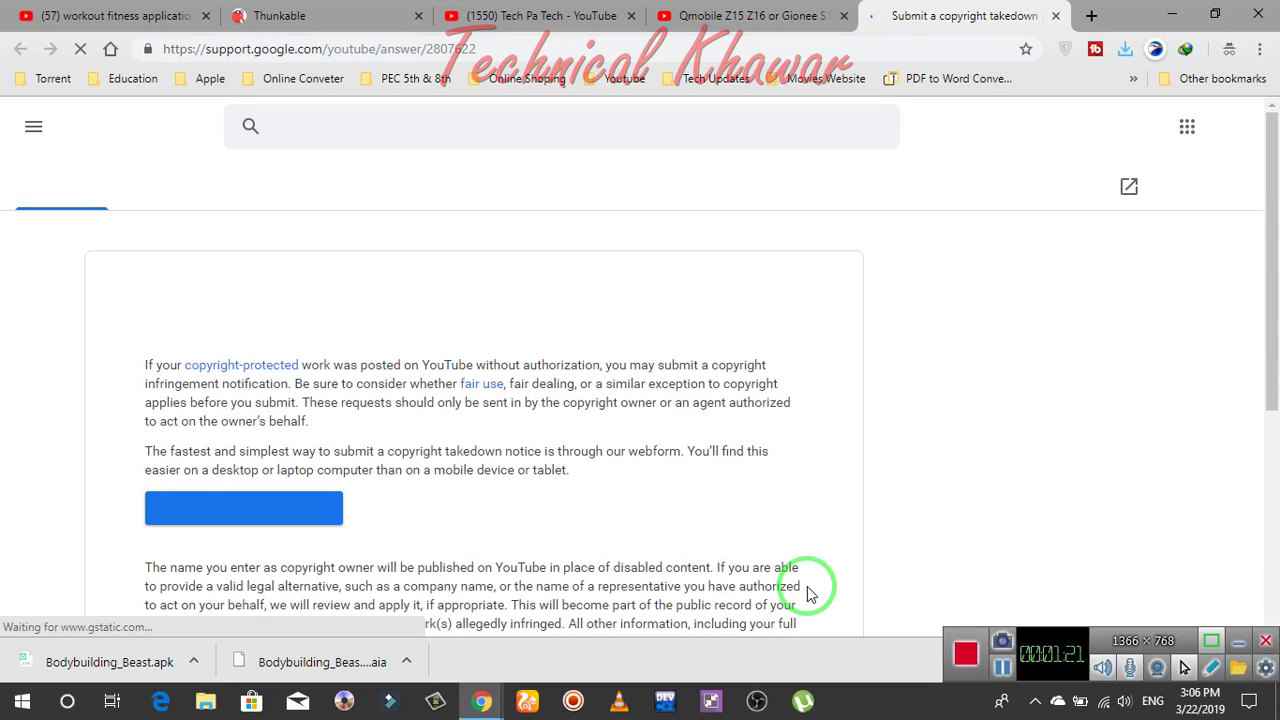
Open the copyright complaint webform and pass the I'm not a robot check
left_click(249, 516)
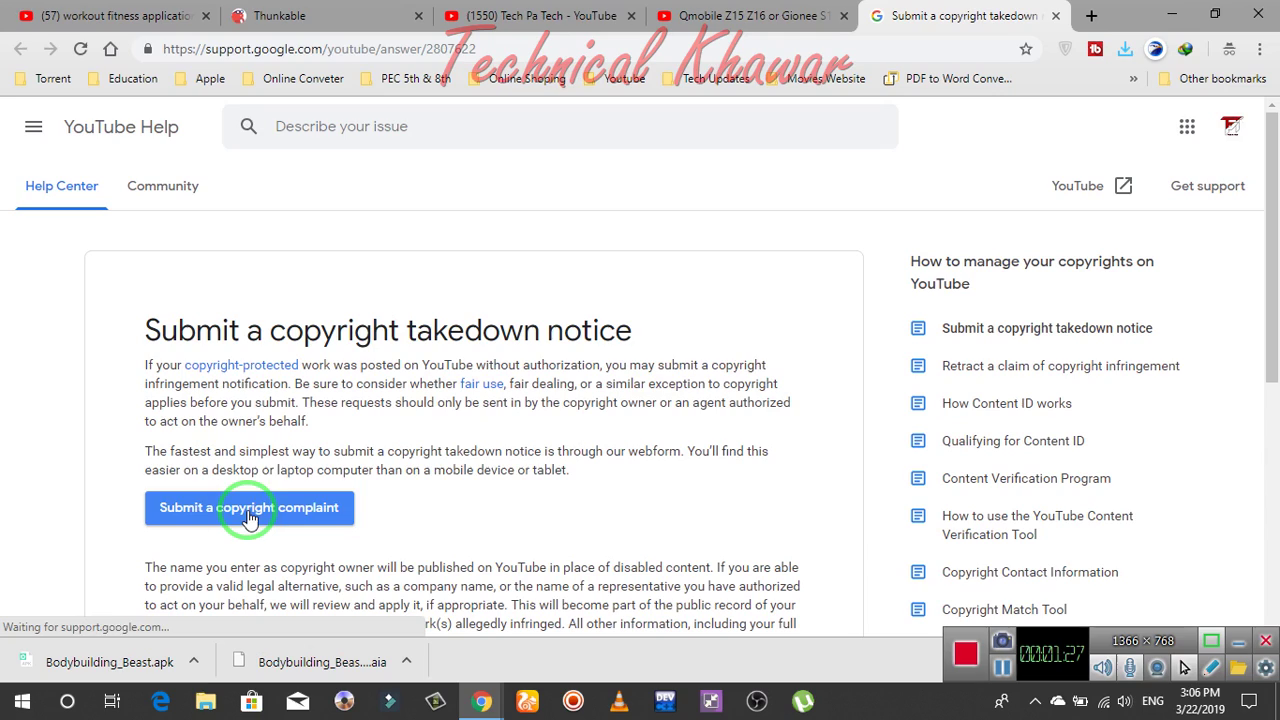
left_click(249, 516)
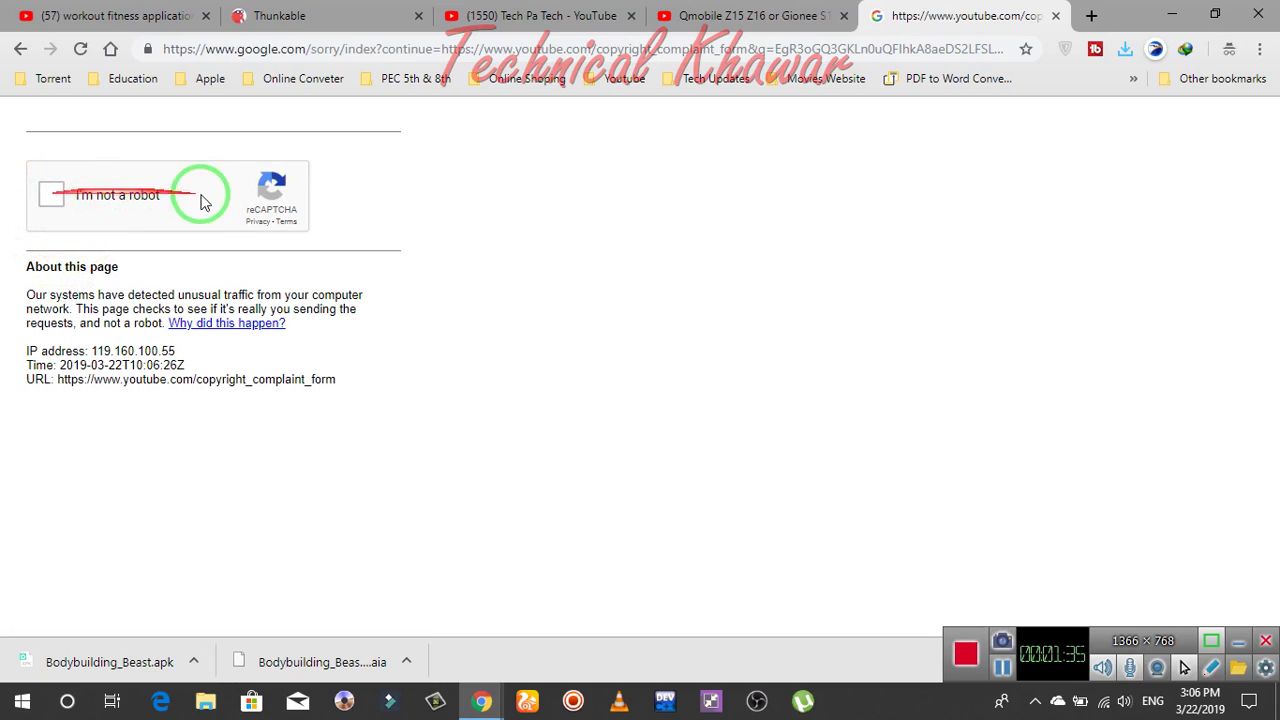
left_click(53, 197)
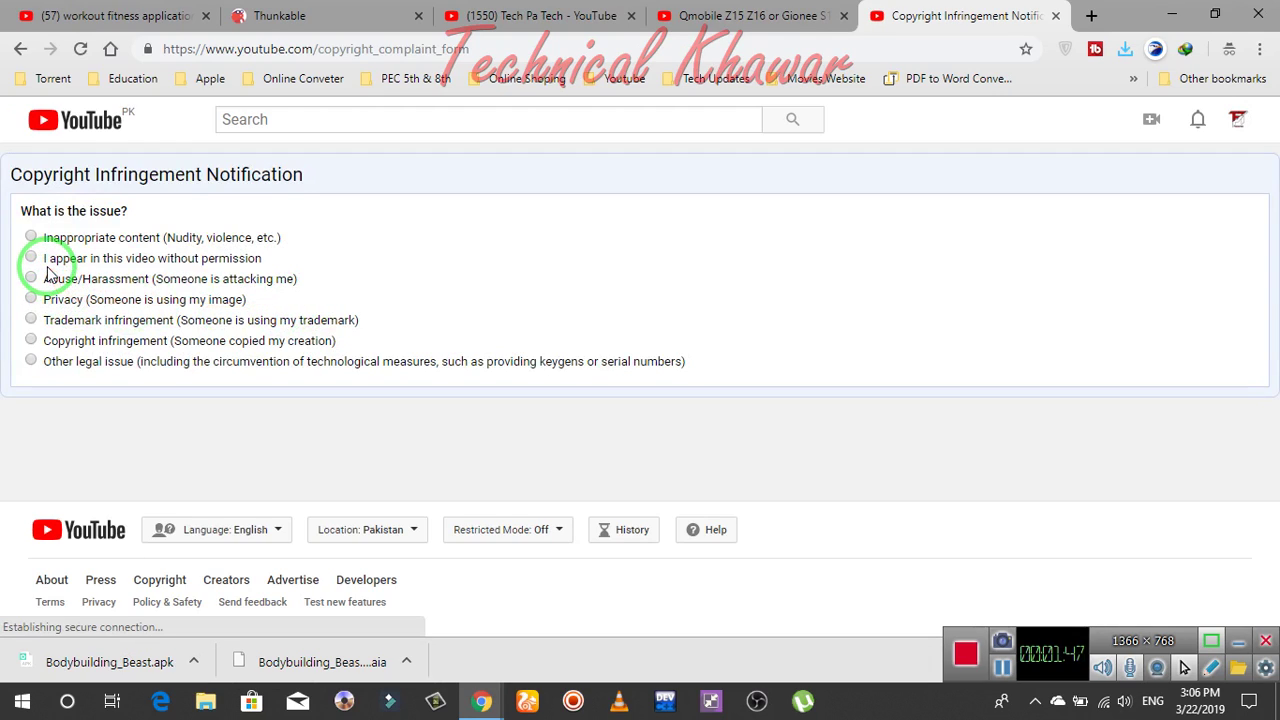
Choose 'Copyright infringement' with 'I am!' as the affected party, and focus the video URL field
left_click(30, 340)
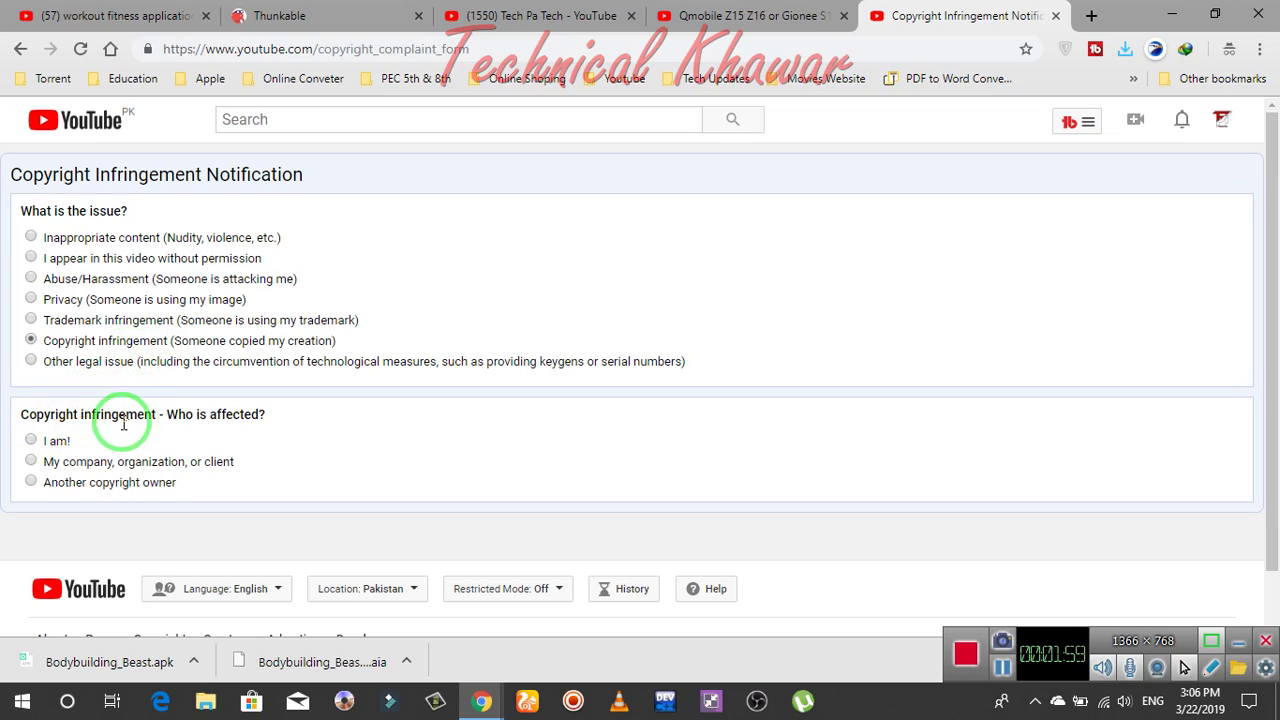
left_click(31, 441)
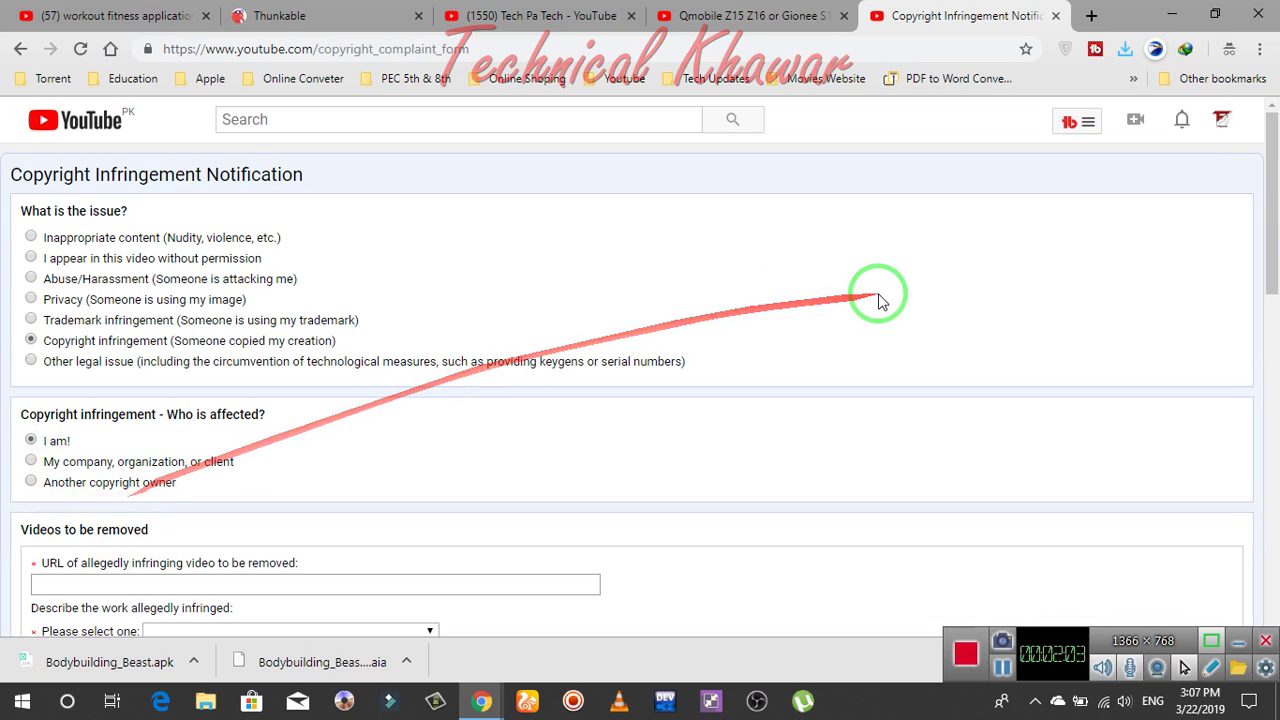
left_click_drag(1268, 243, 1268, 294)
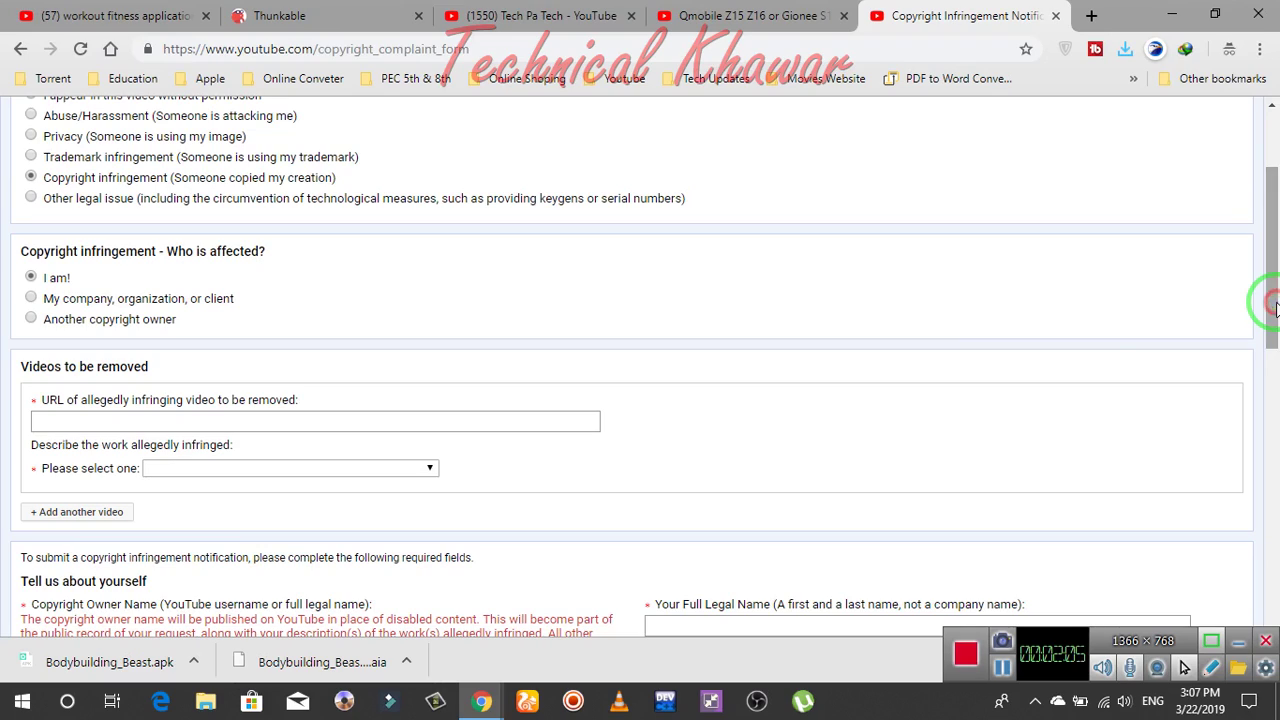
left_click(340, 423)
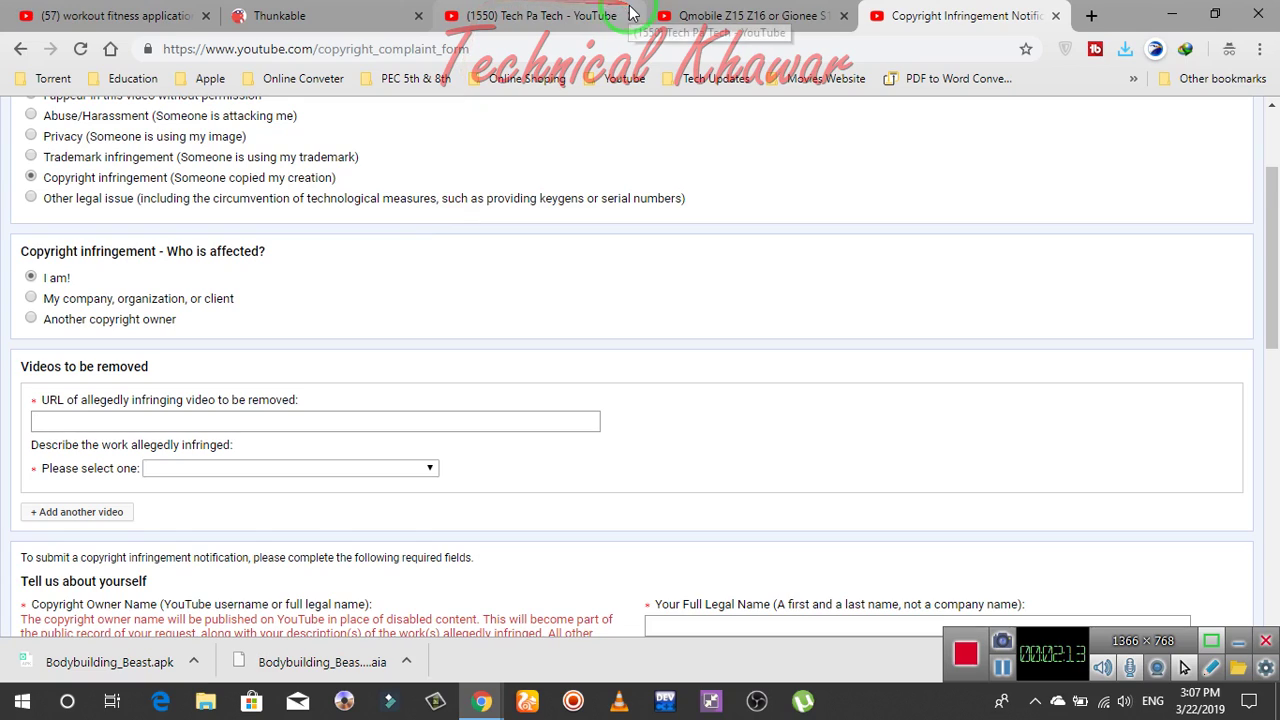
left_click(711, 10)
Copy the reported video's address and paste it into the infringing video URL field
left_click(390, 48)
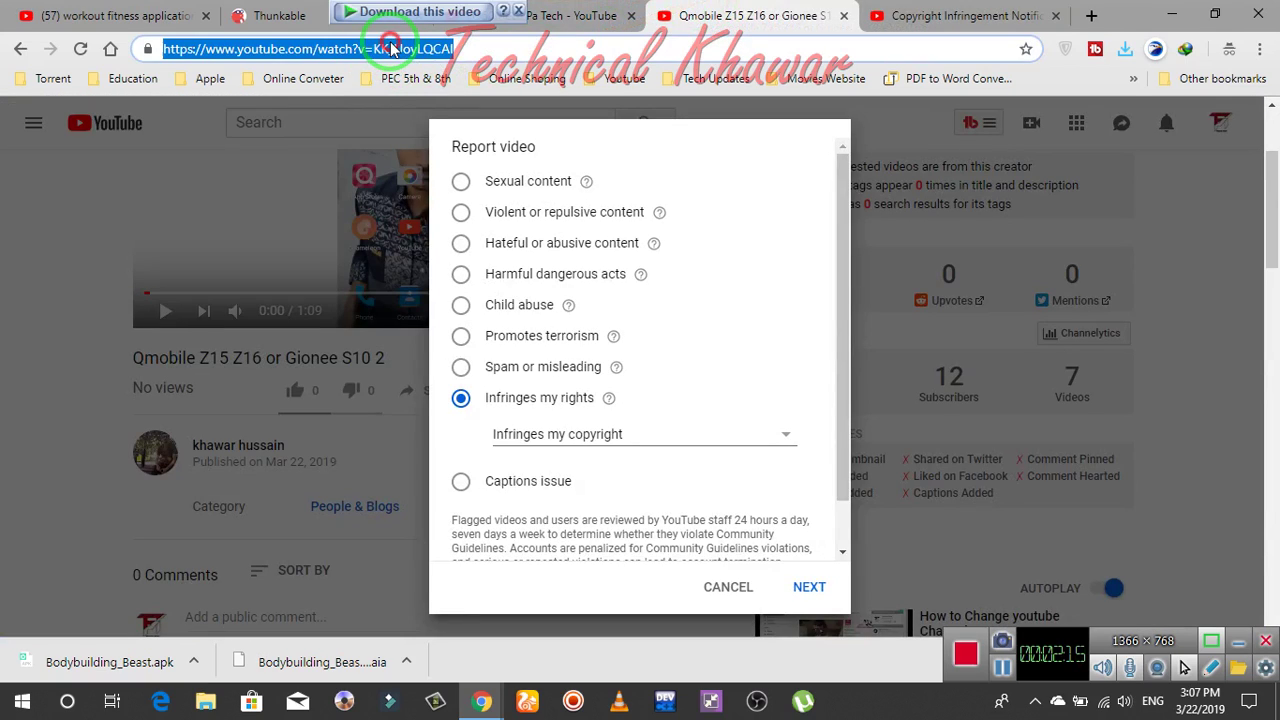
right_click(390, 46)
left_click(425, 145)
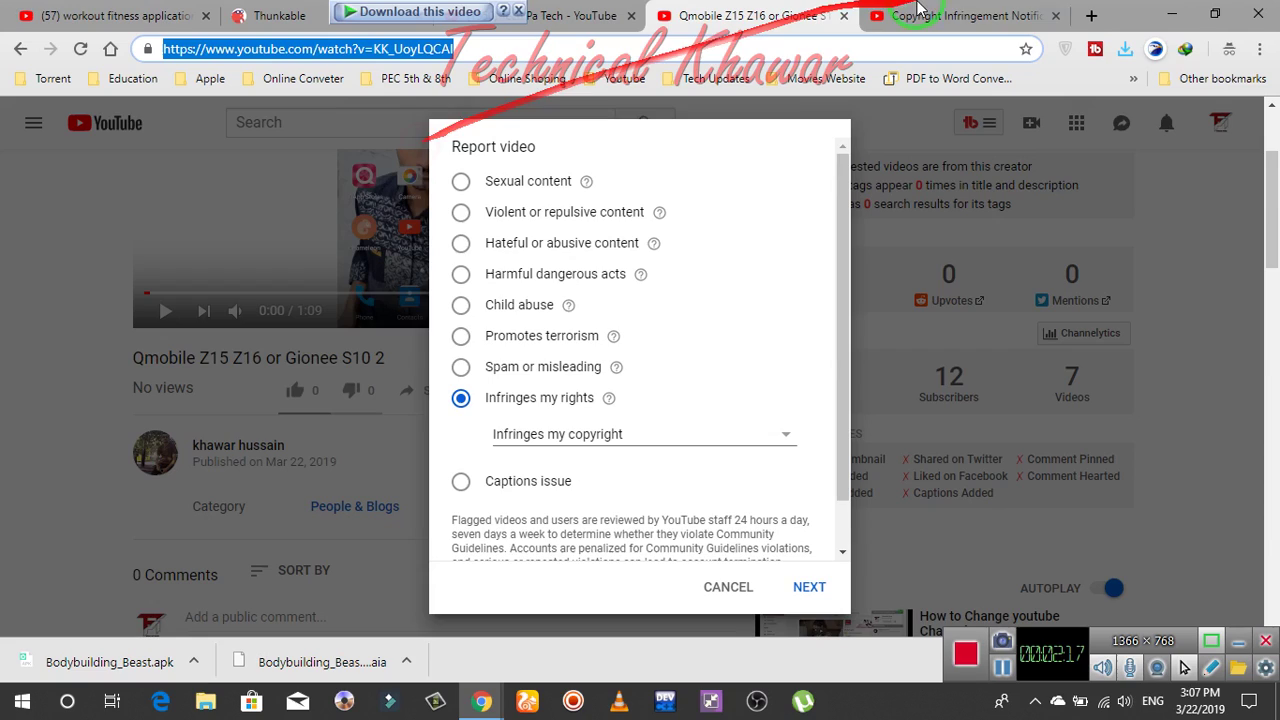
left_click(955, 15)
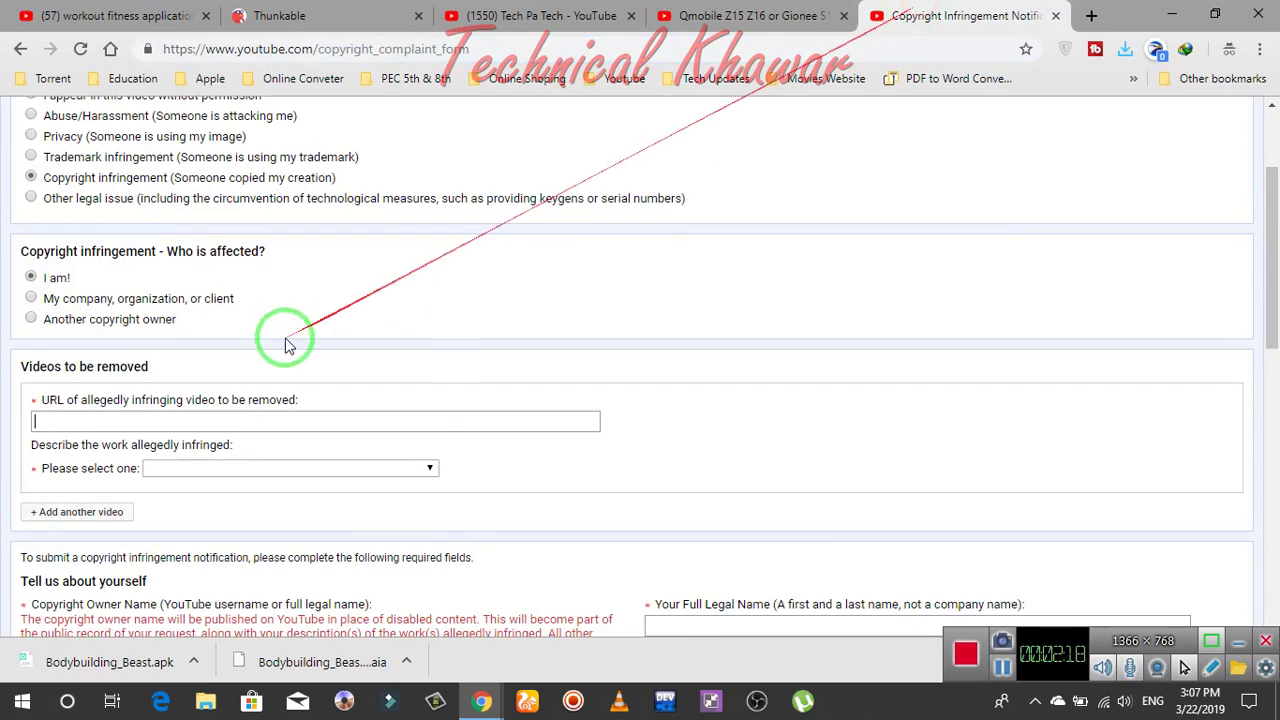
left_click(224, 416)
key("ctrl+v")
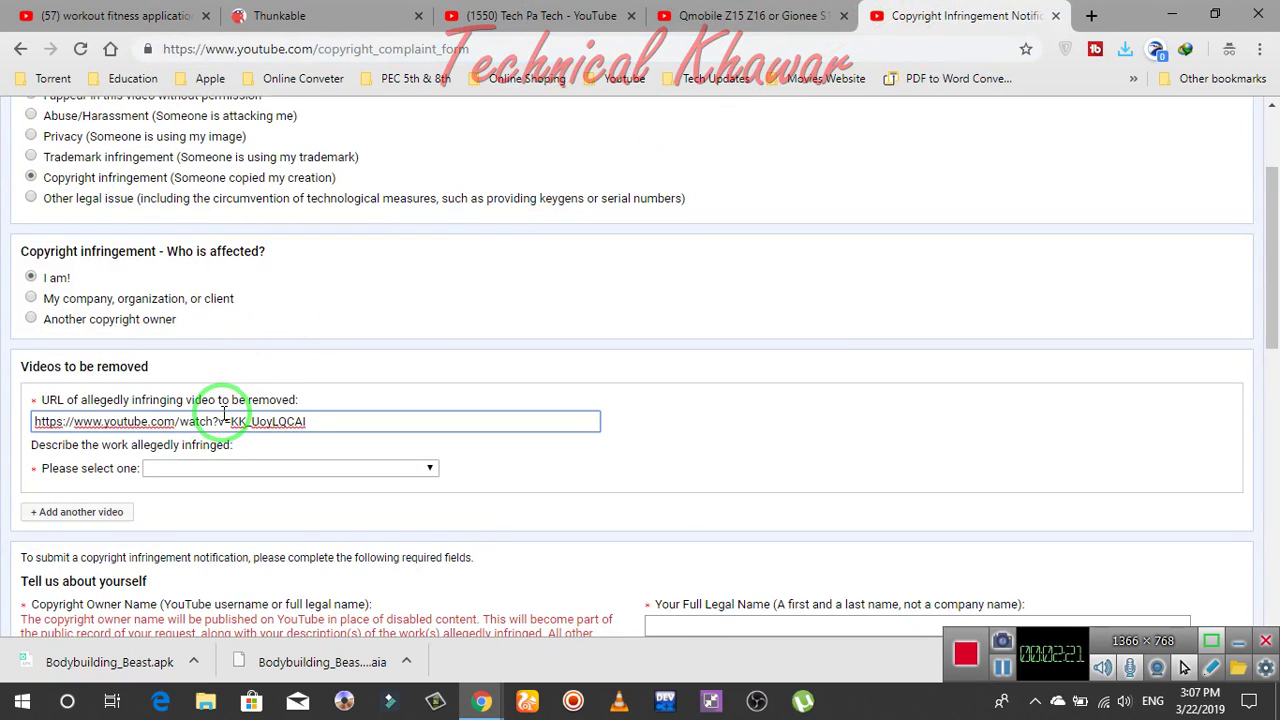
left_click(266, 468)
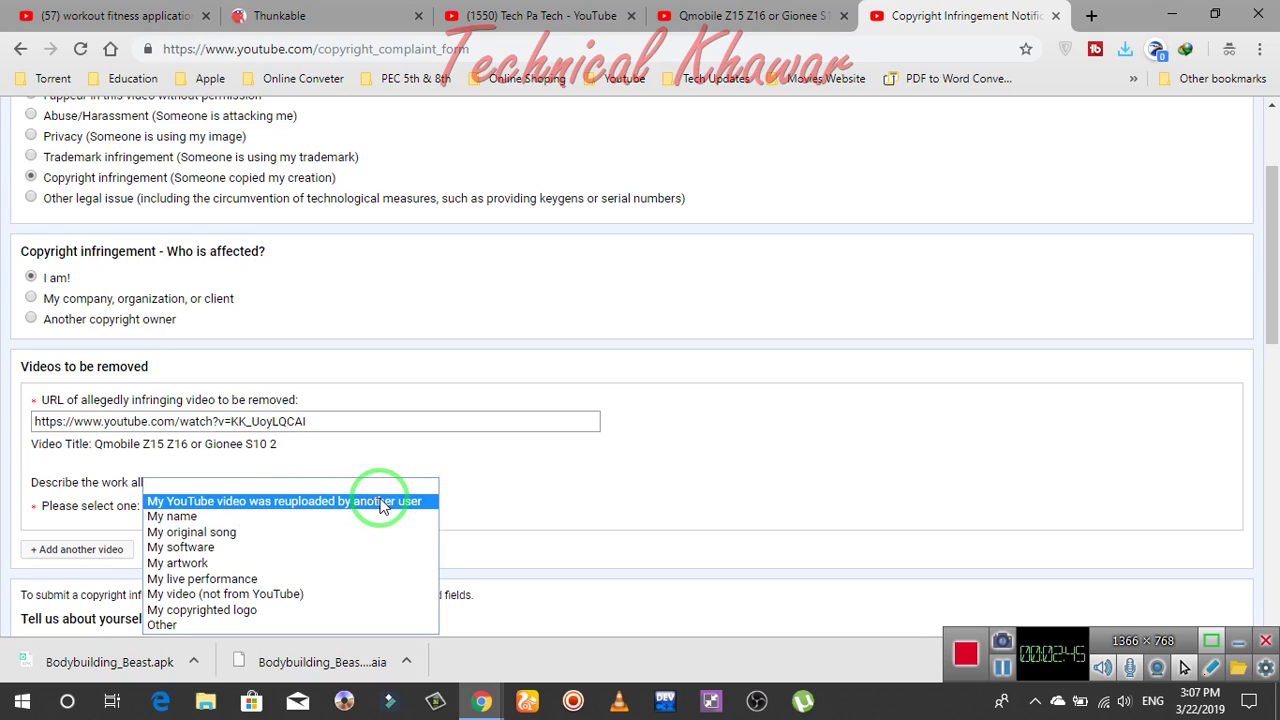
Select 'My YouTube video was reuploaded by another user' and paste the original Qmobile Z15 video link
left_click(302, 505)
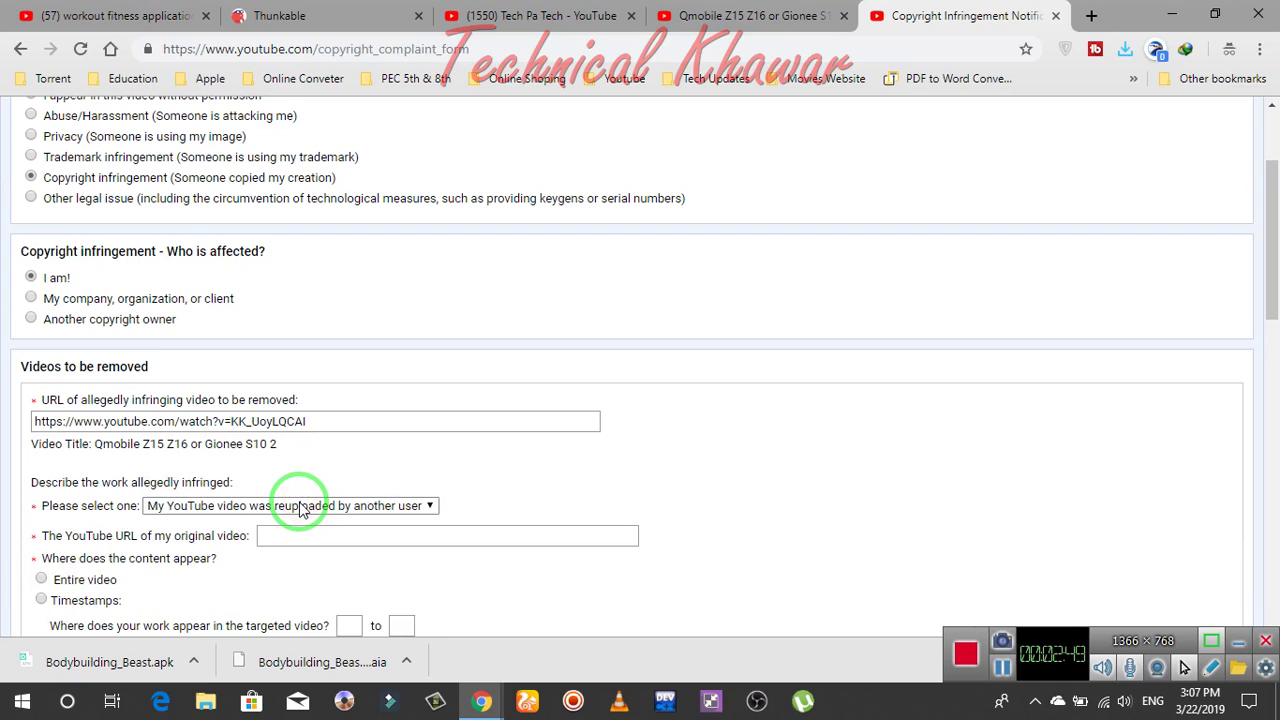
left_click(292, 535)
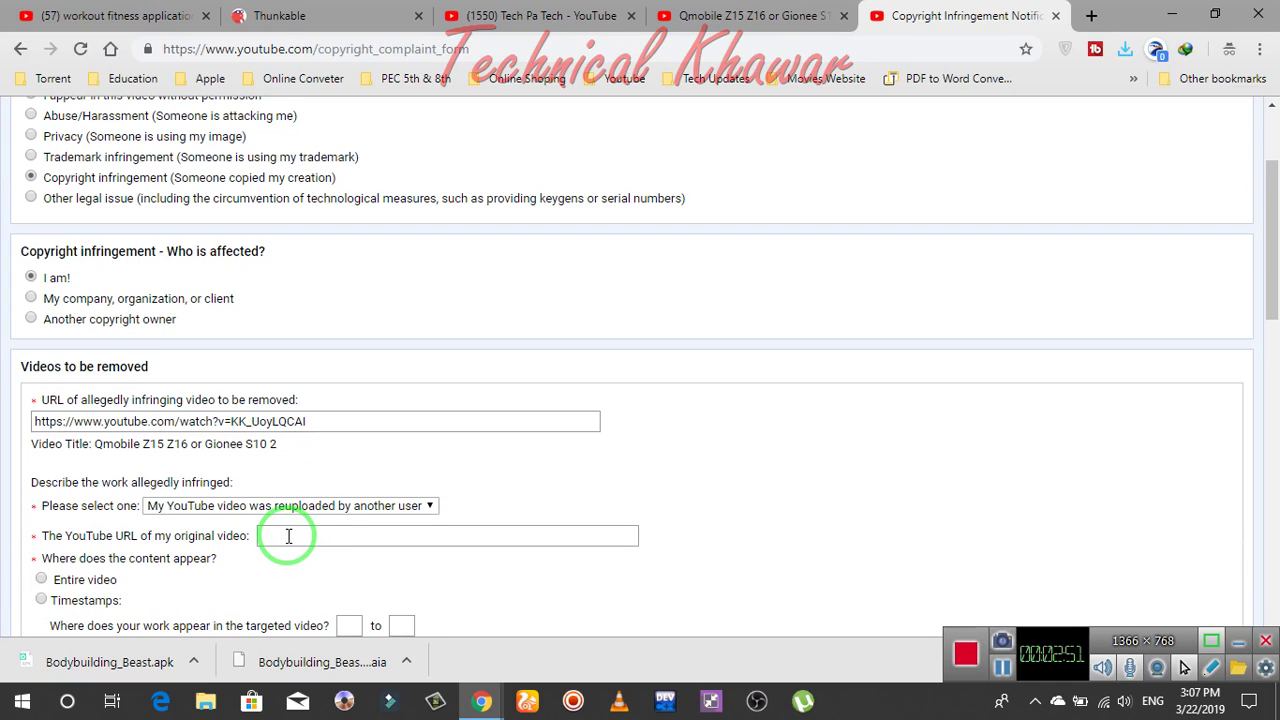
left_click(588, 22)
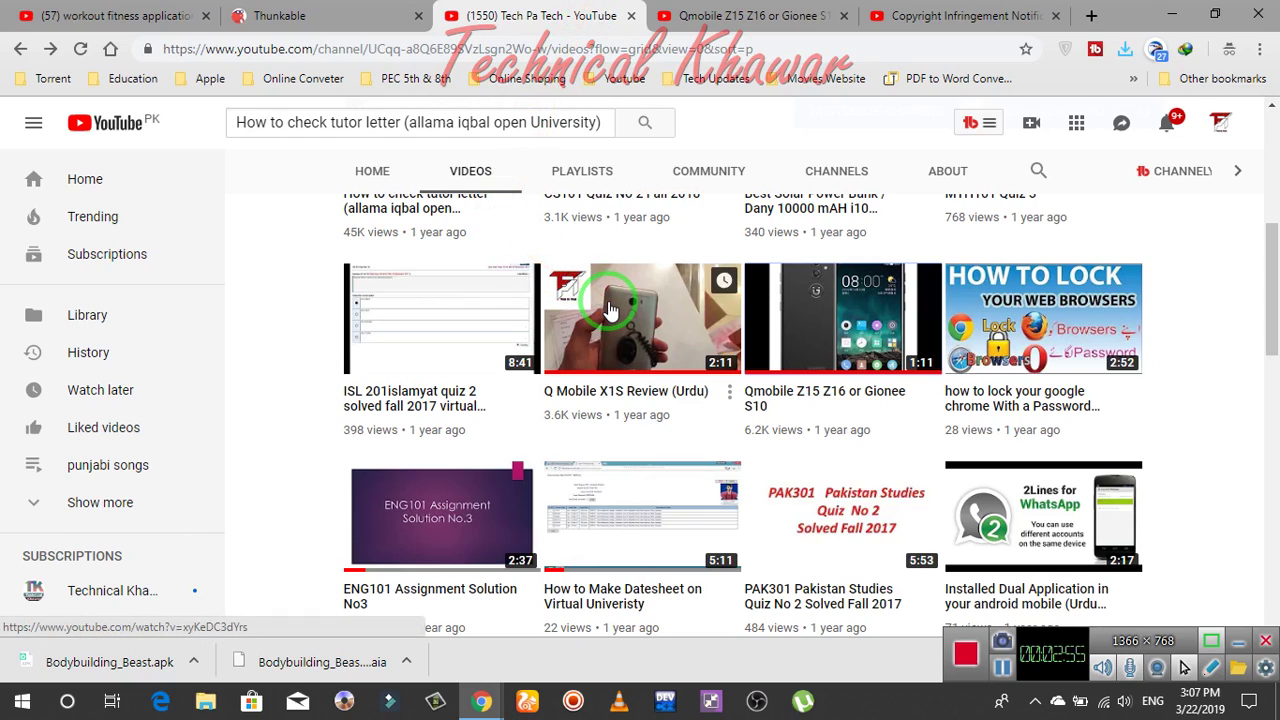
right_click(810, 320)
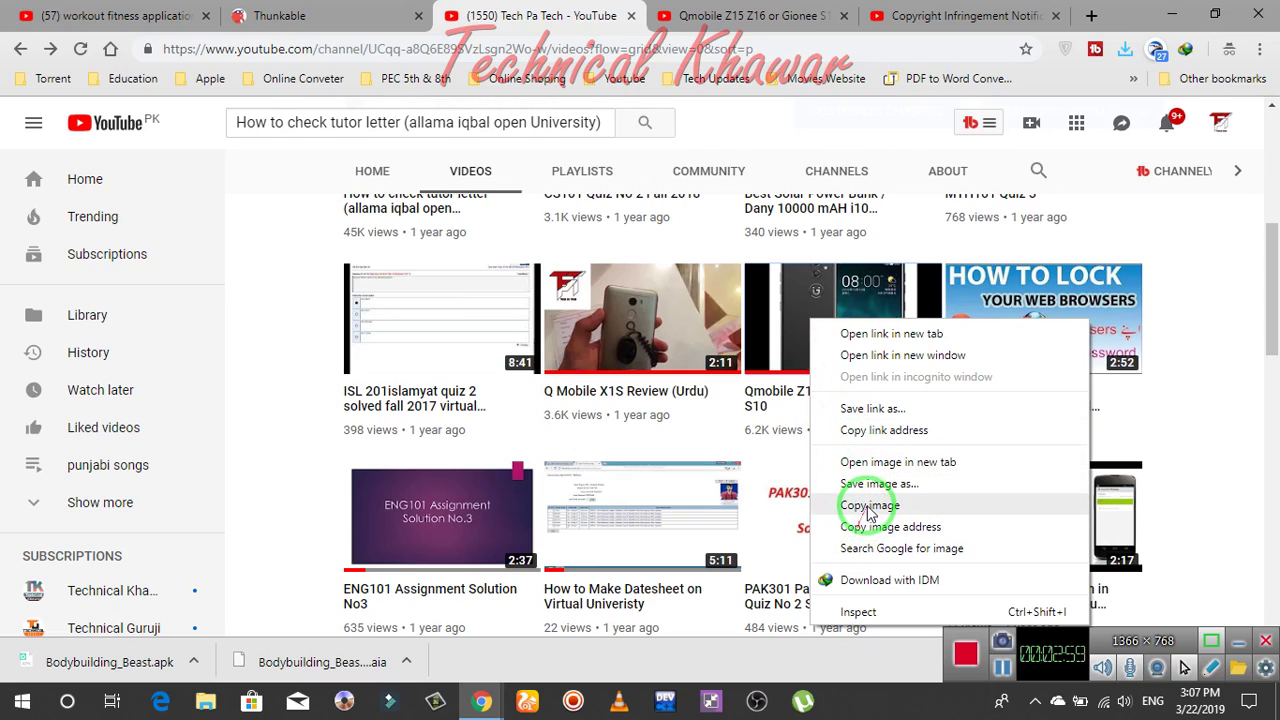
left_click(872, 432)
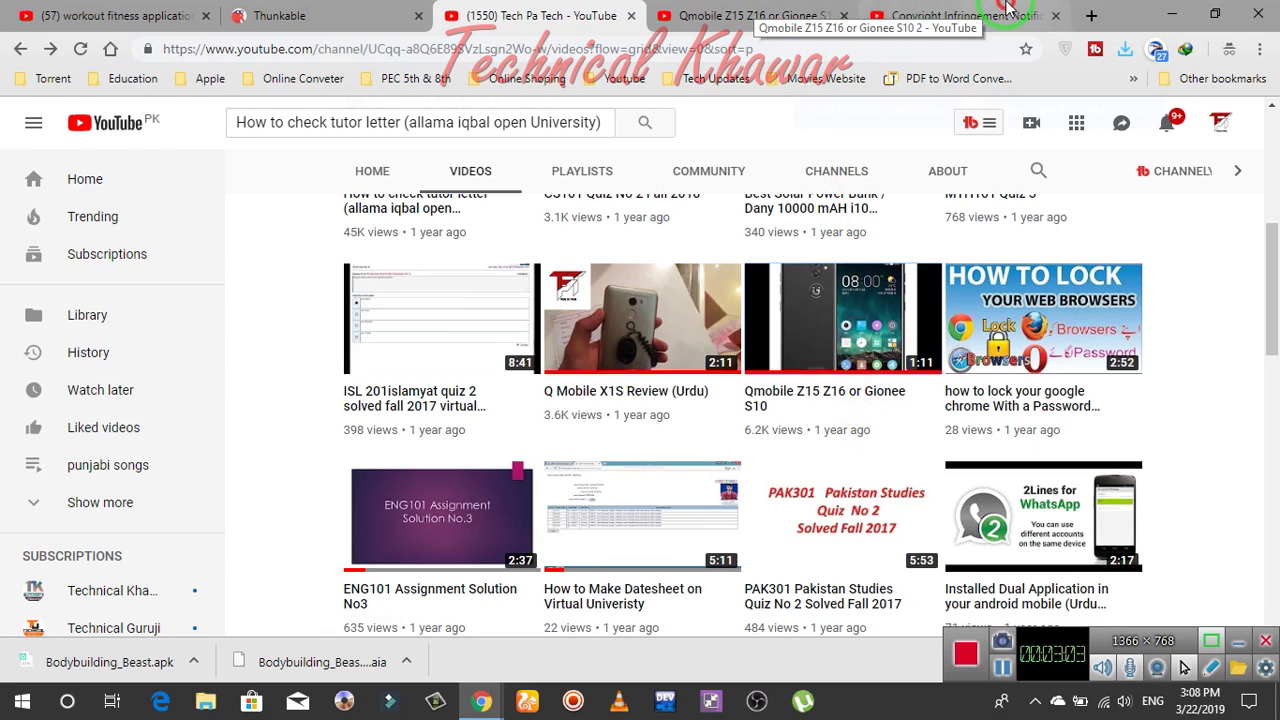
left_click(1006, 10)
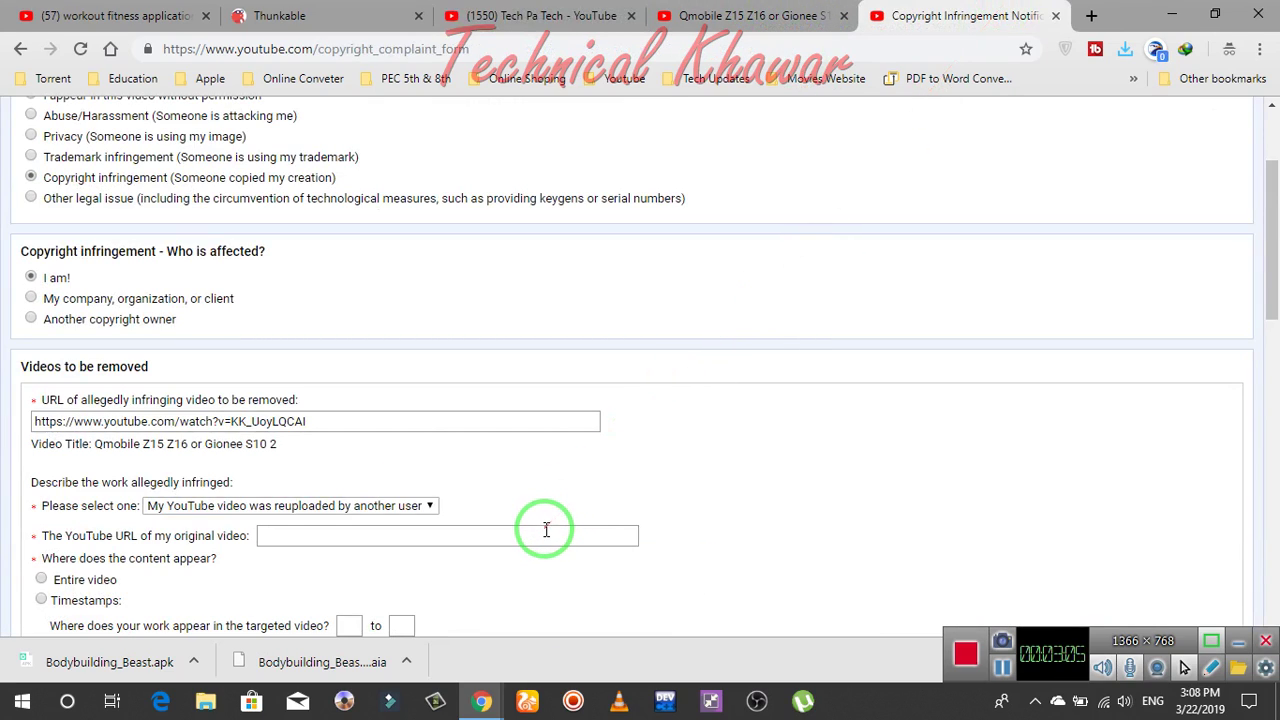
key("ctrl+v")
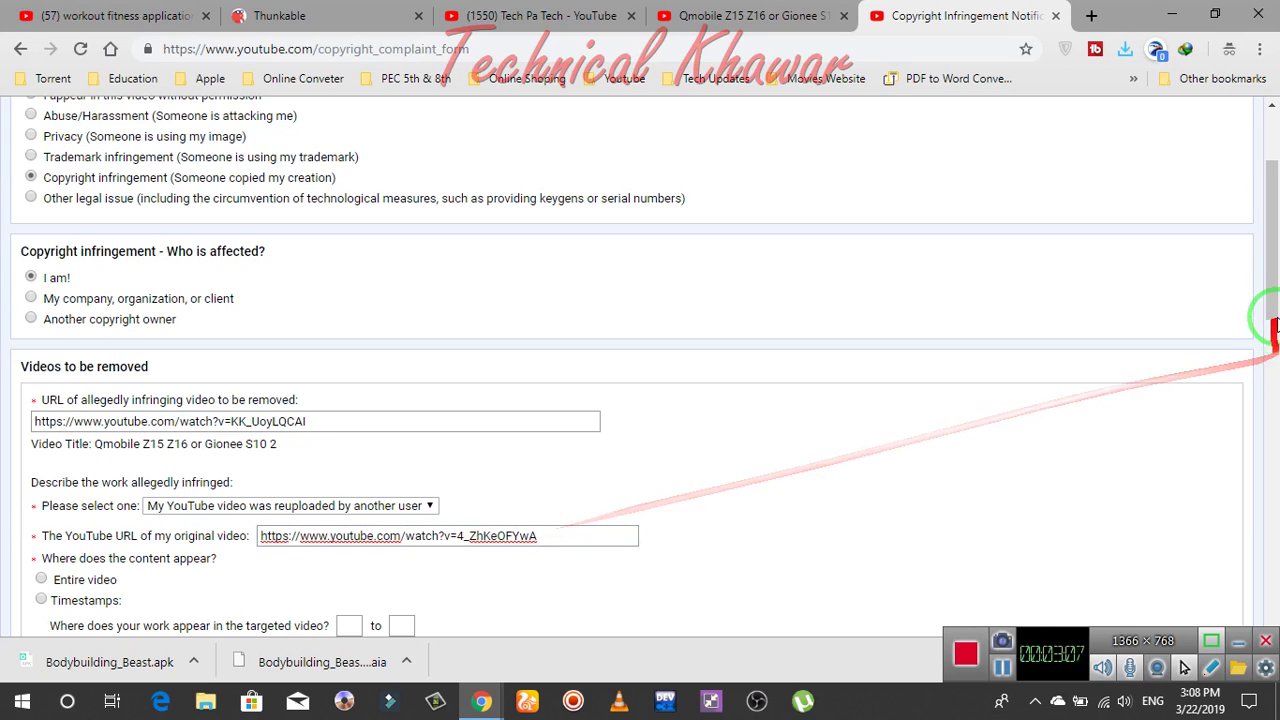
left_click_drag(1268, 287, 1272, 322)
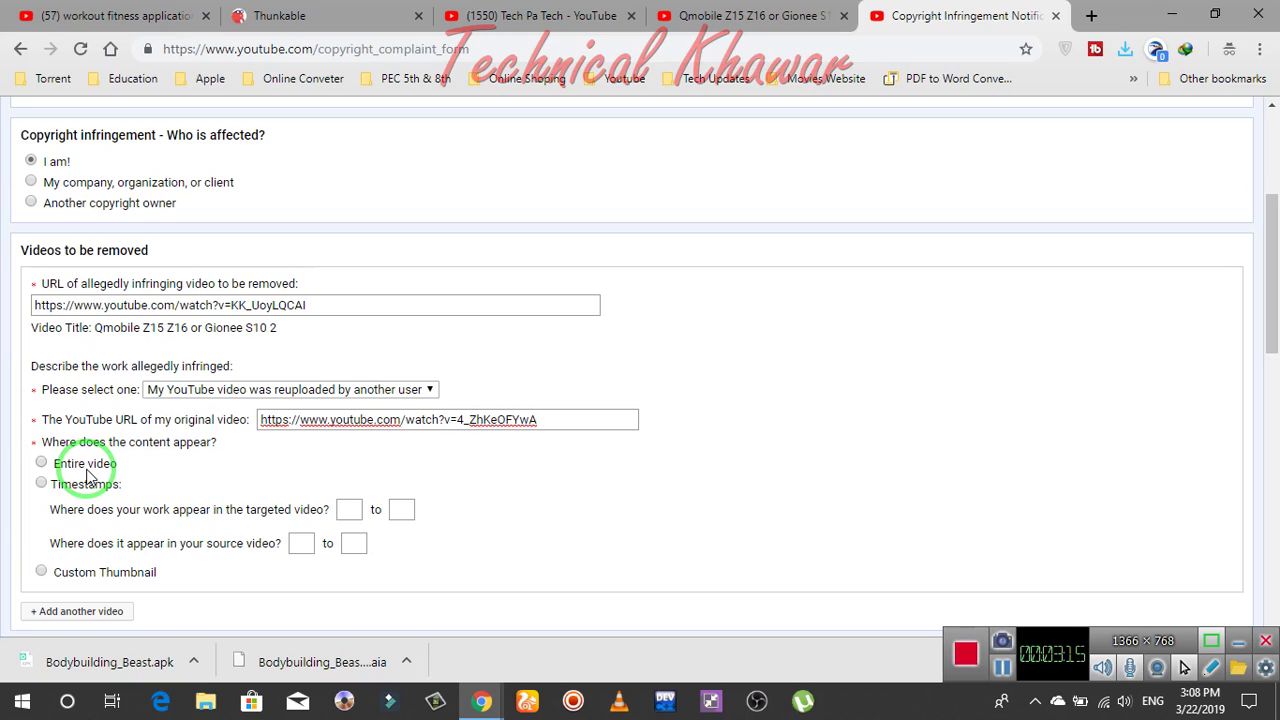
left_click_drag(38, 466, 108, 485)
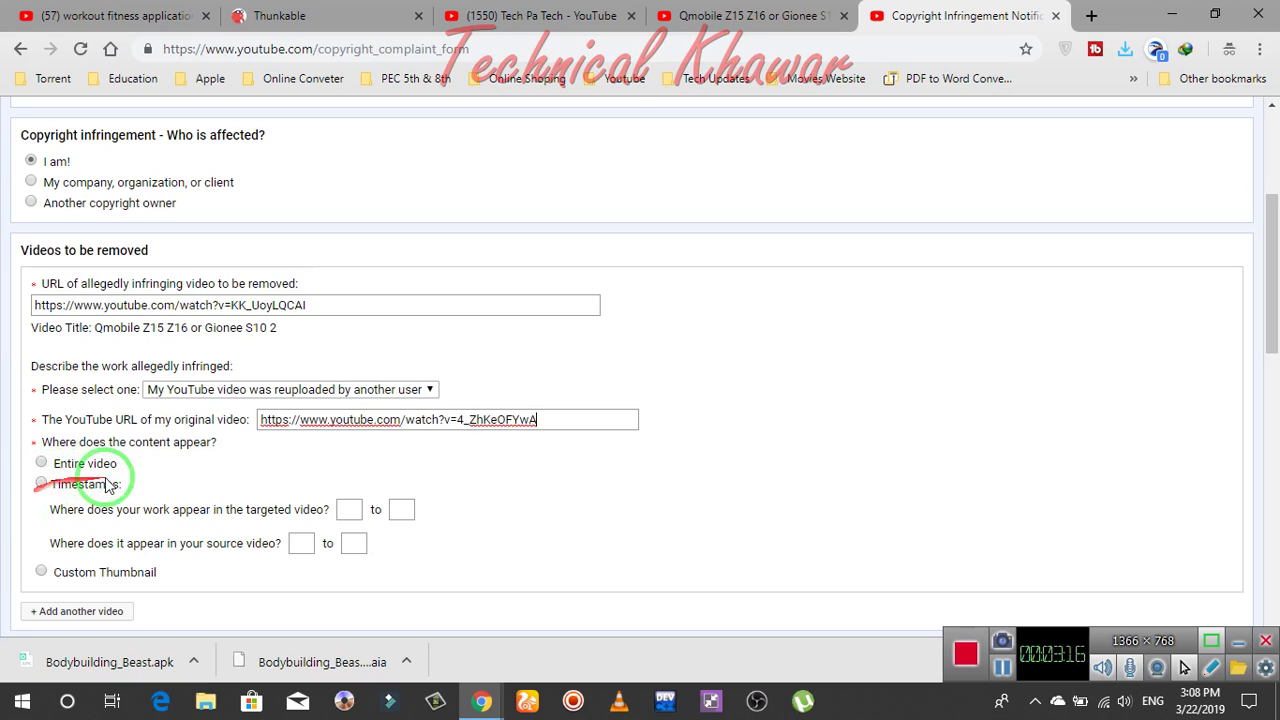
left_click(41, 464)
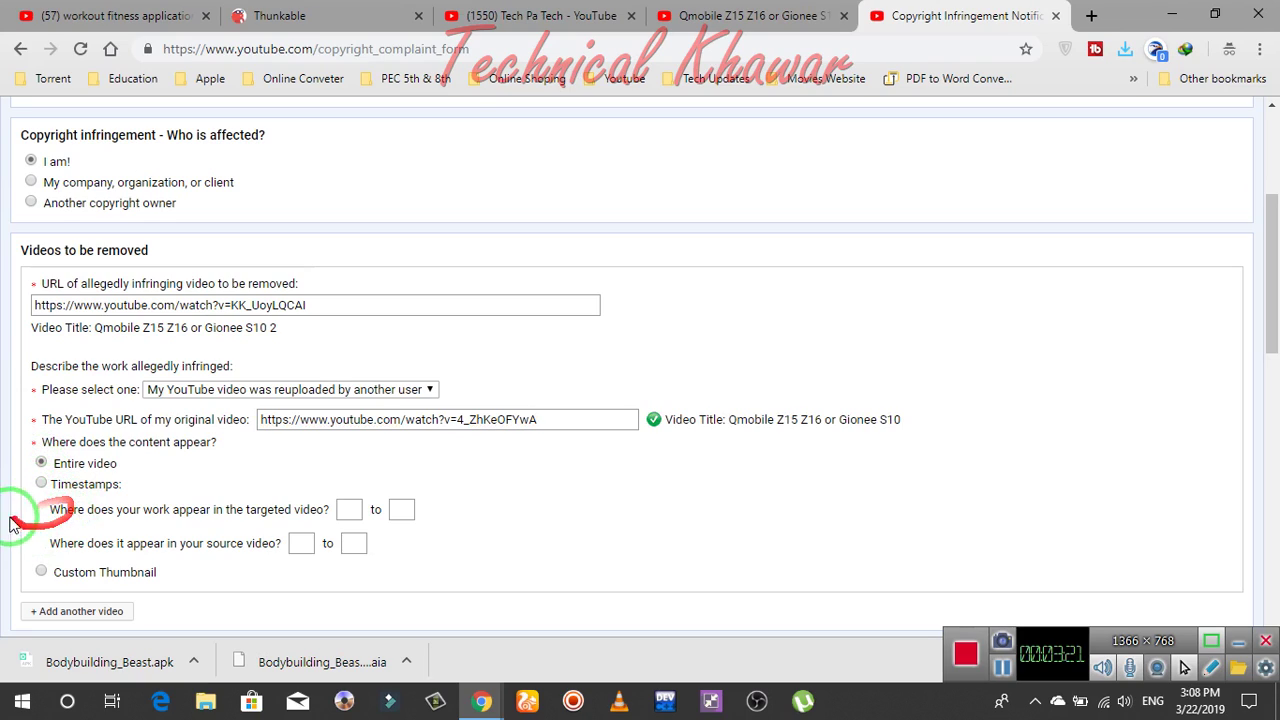
mouse_move(38, 489)
left_mouse_down()
mouse_move(143, 508)
mouse_move(360, 509)
mouse_move(341, 509)
left_mouse_up()
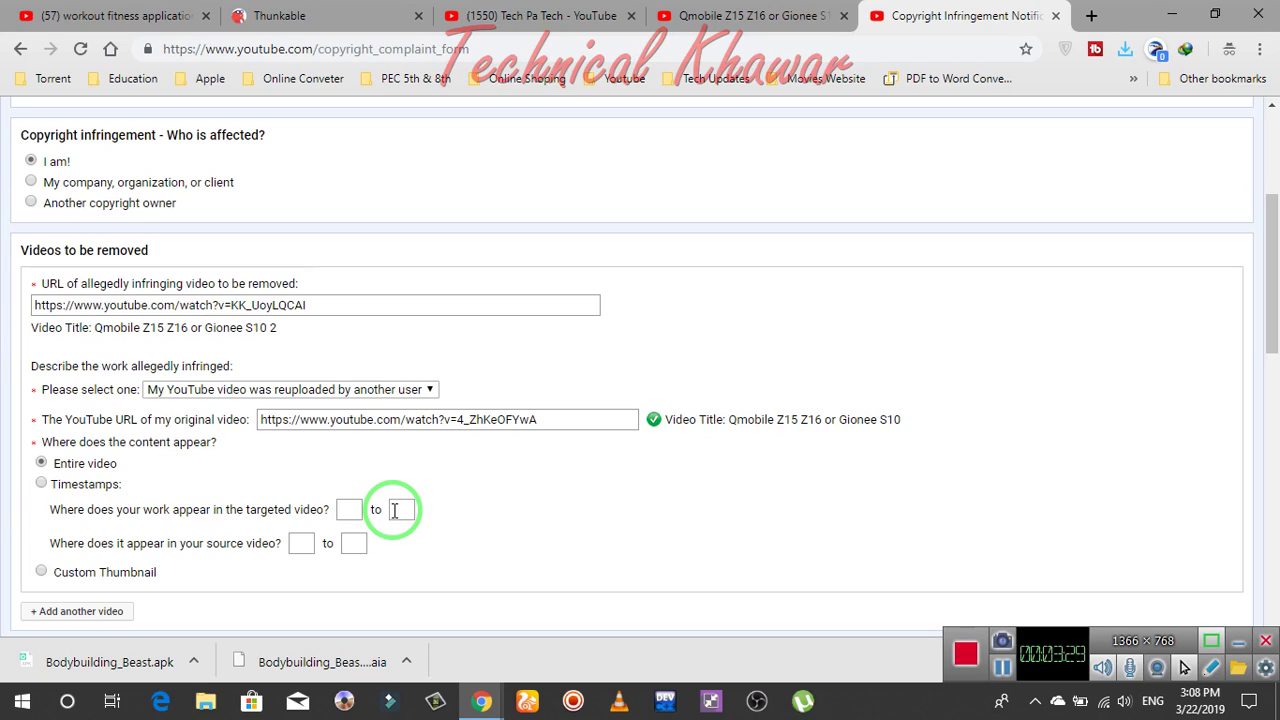
mouse_move(430, 428)
left_mouse_down()
mouse_move(700, 443)
mouse_move(980, 420)
mouse_move(1271, 286)
mouse_move(838, 418)
mouse_move(1276, 308)
mouse_move(1249, 371)
mouse_move(1258, 386)
mouse_move(270, 392)
left_mouse_up()
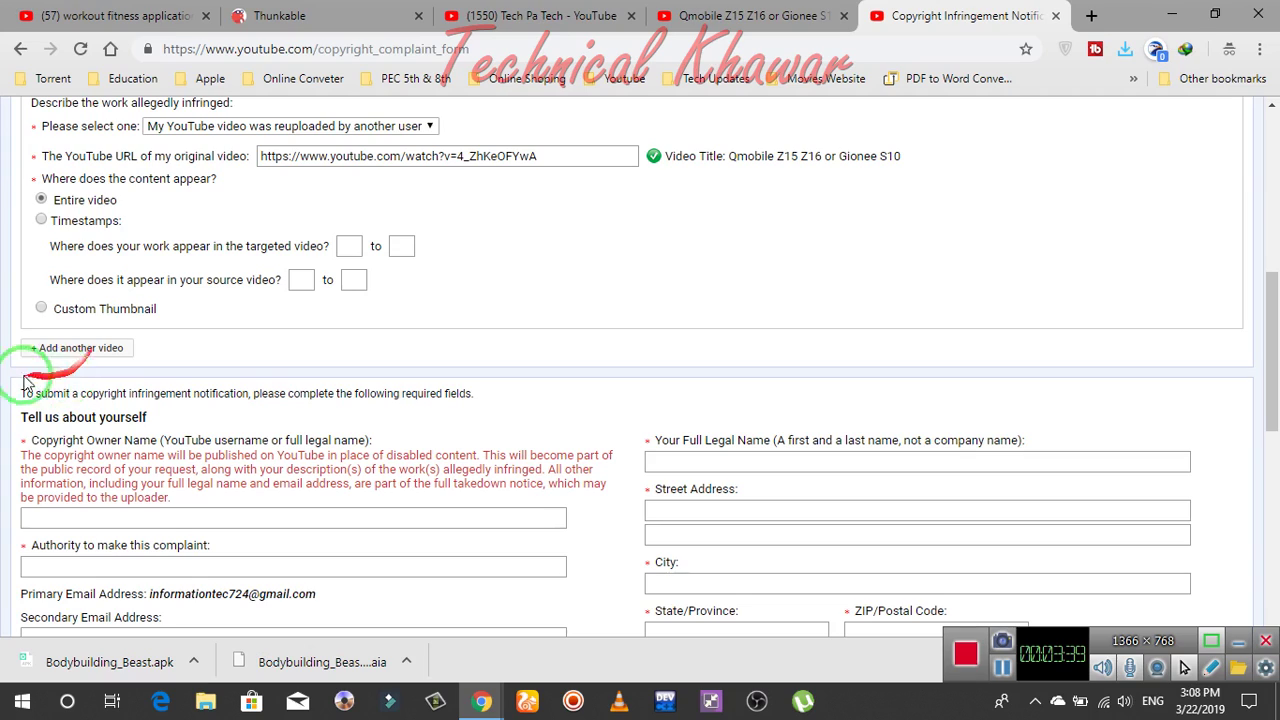
left_click_drag(22, 380, 93, 322)
left_click(66, 348)
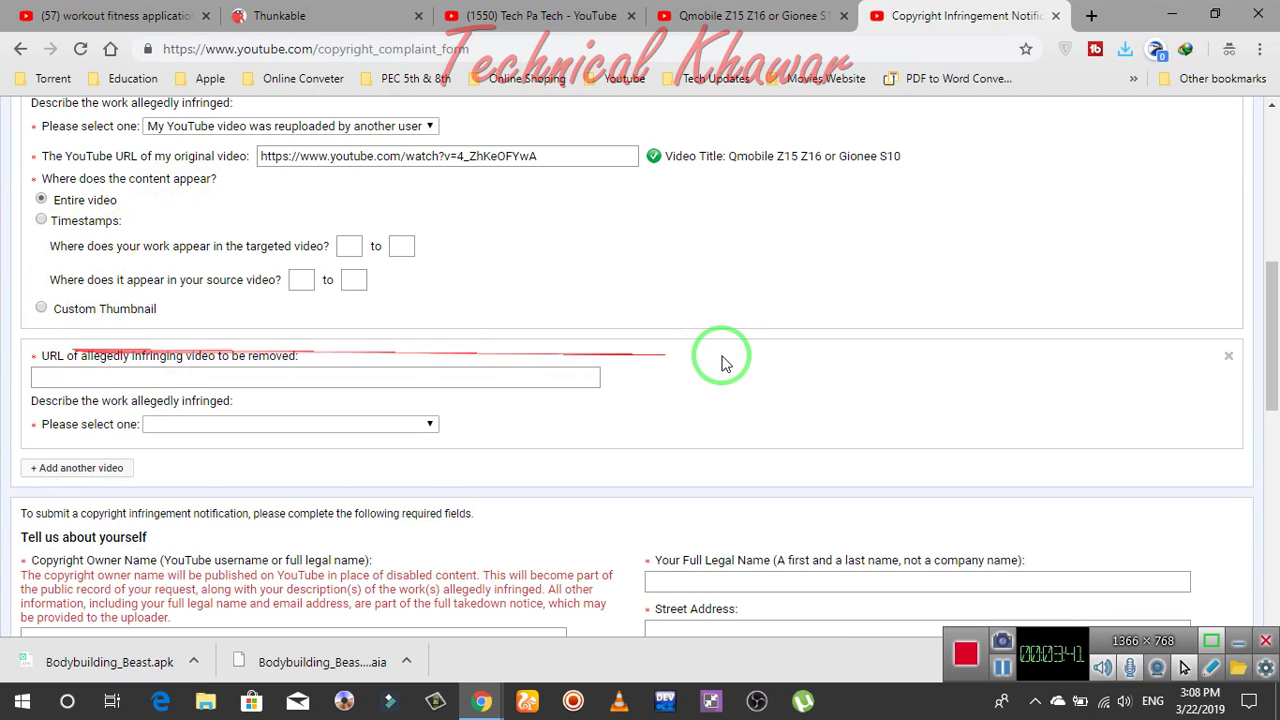
mouse_move(728, 355)
left_mouse_down()
mouse_move(1270, 333)
mouse_move(1231, 360)
left_mouse_up()
left_click(1229, 357)
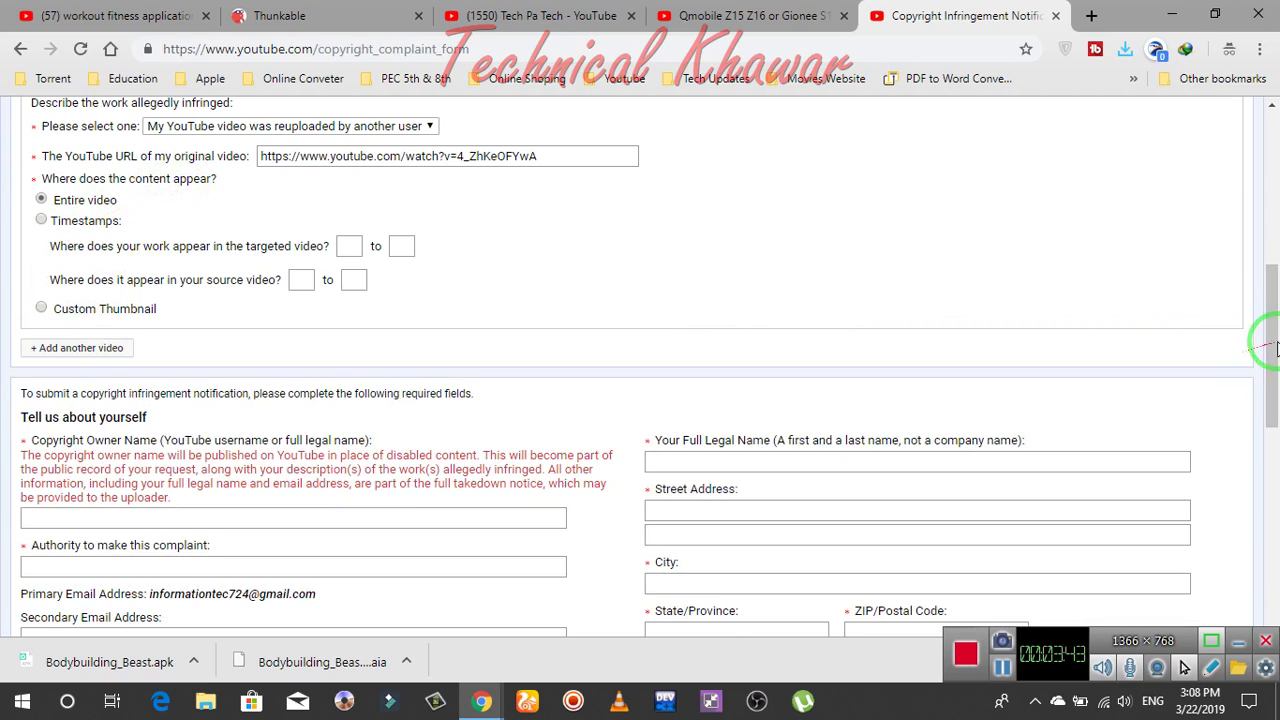
left_click_drag(1272, 306, 1273, 360)
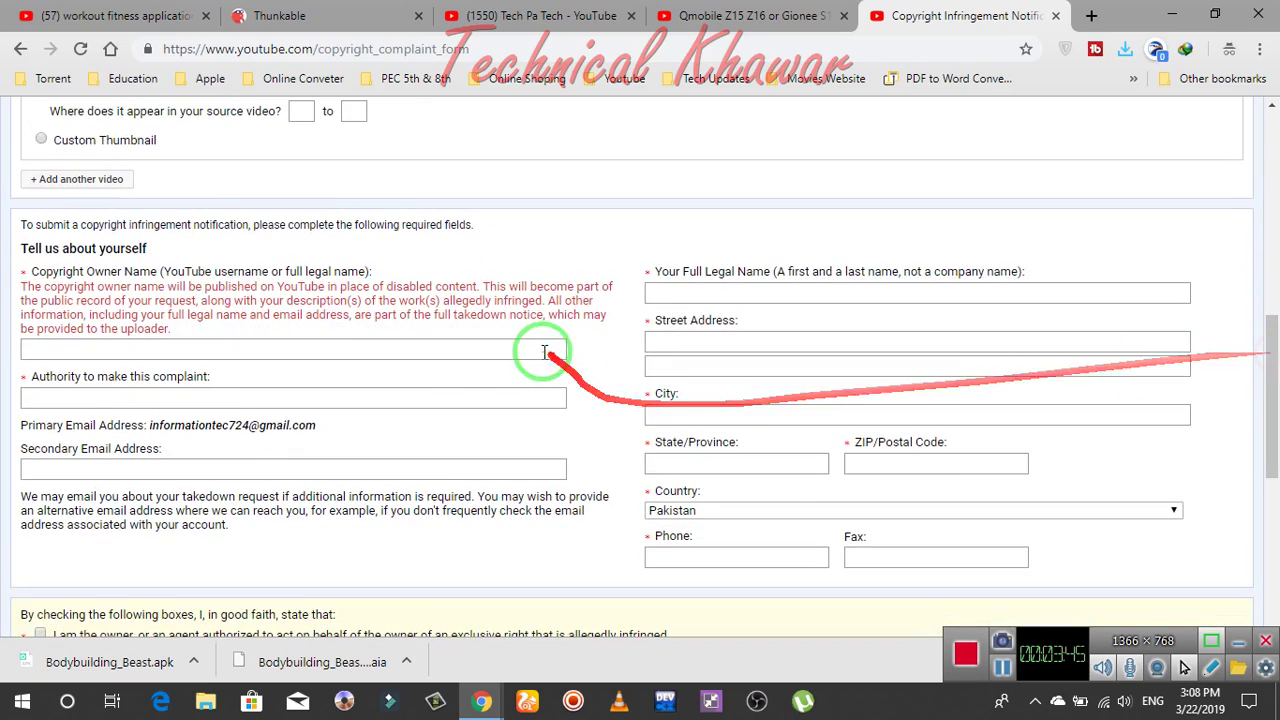
Enter the copyright owner name and copy the primary e-mail into Secondary Email
left_click(479, 355)
type("tech pa tech")
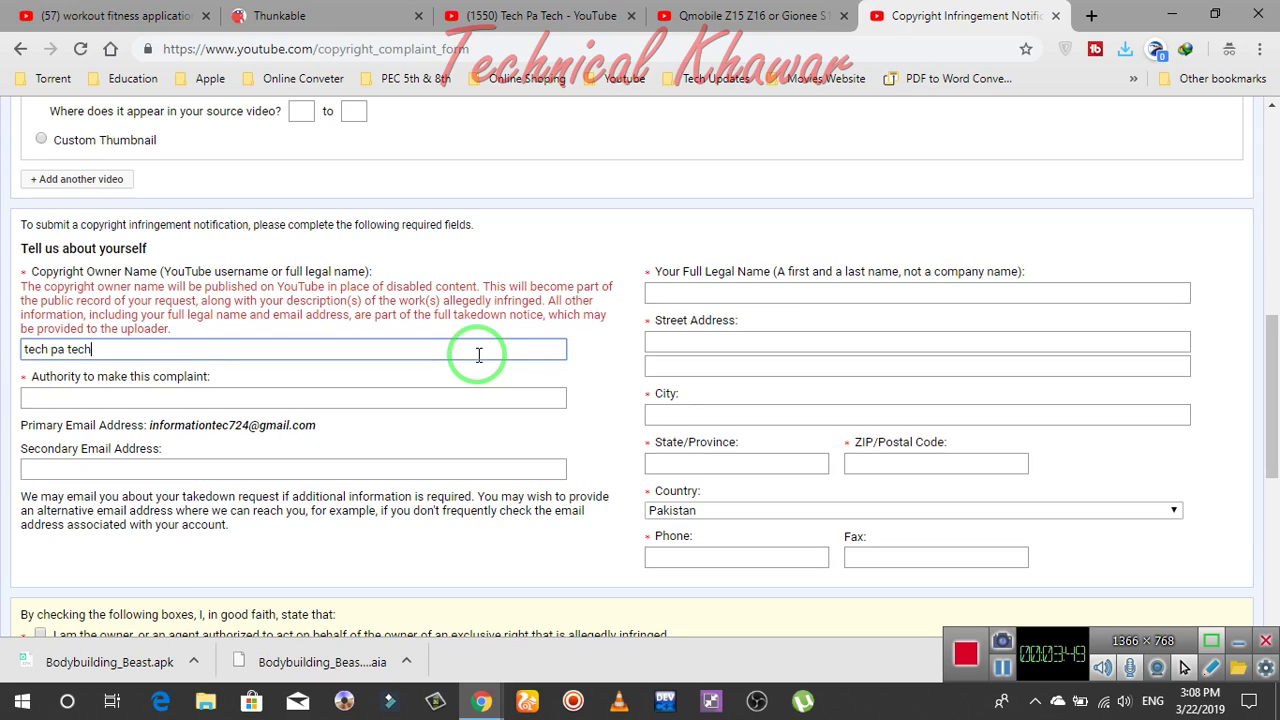
key("Tab")
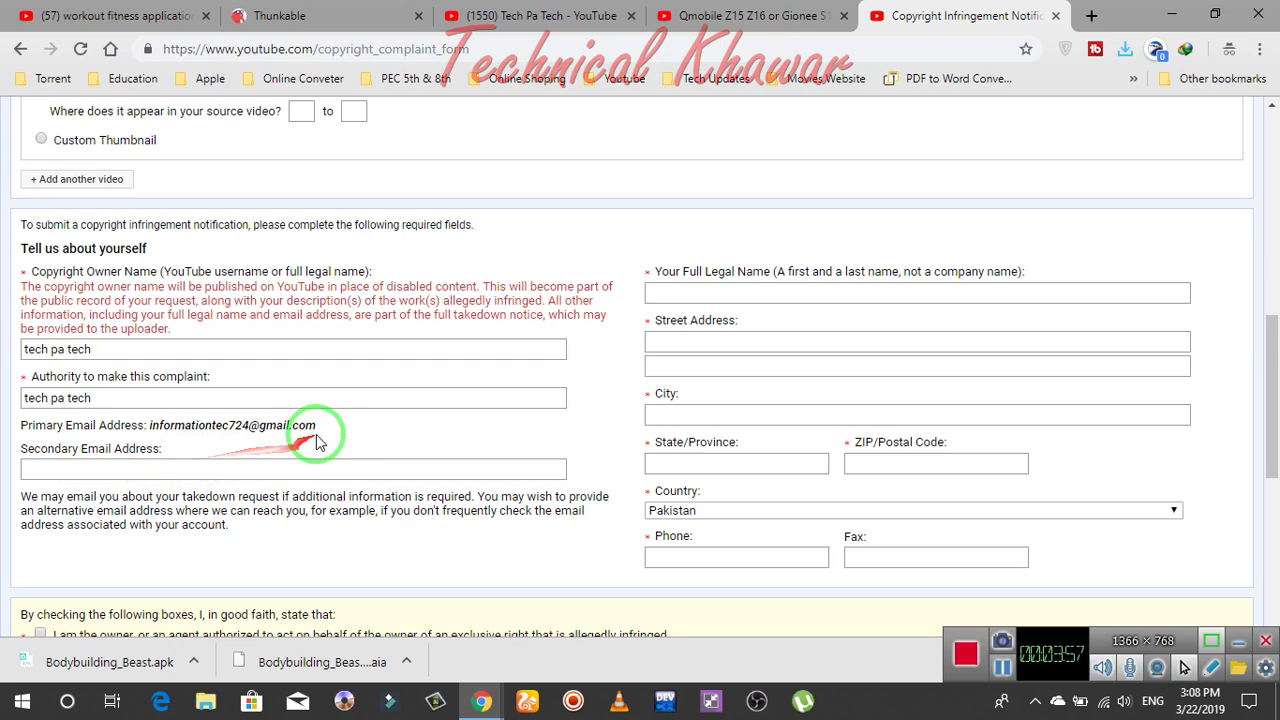
left_click_drag(316, 426, 150, 425)
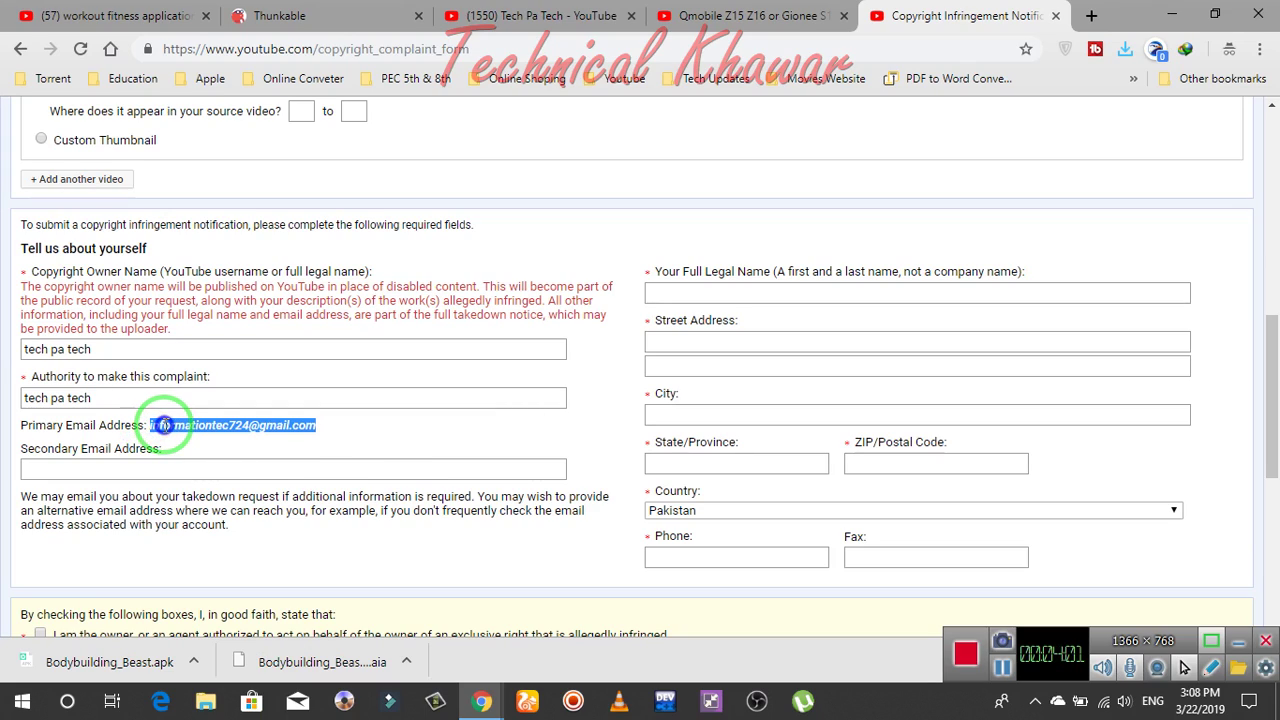
right_click(166, 428)
left_click(207, 441)
left_click(157, 469)
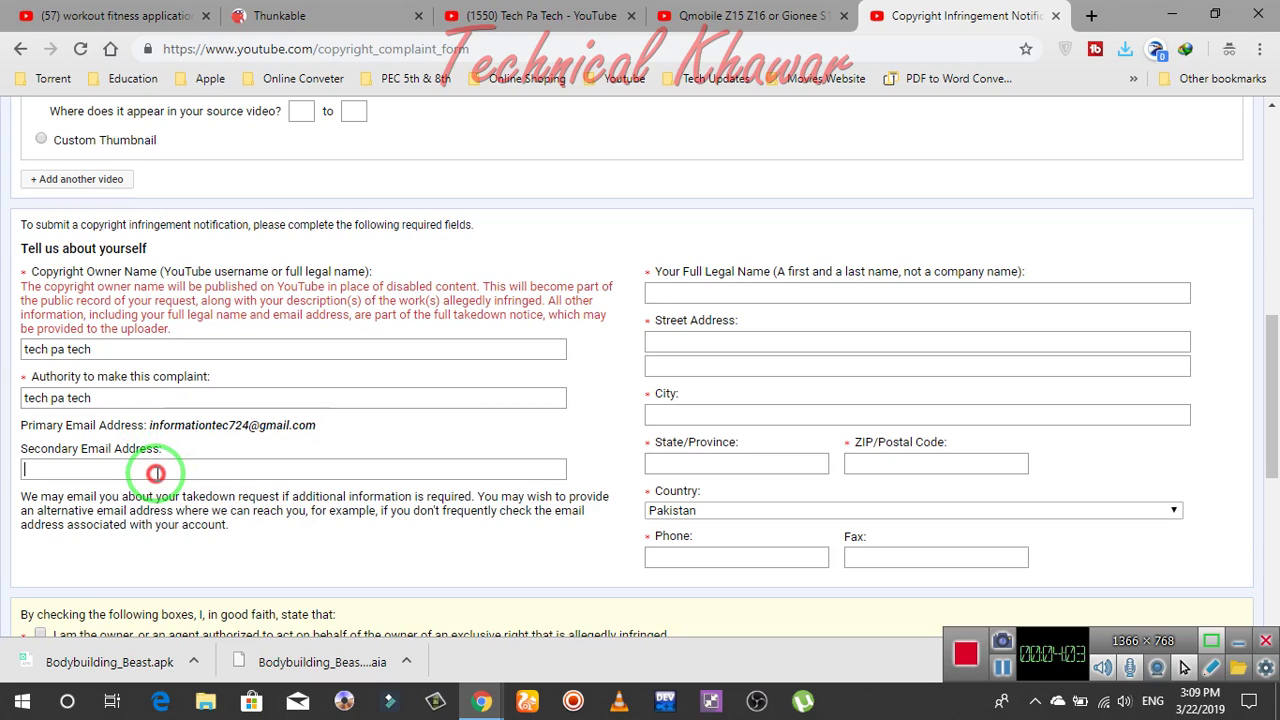
key("ctrl+v")
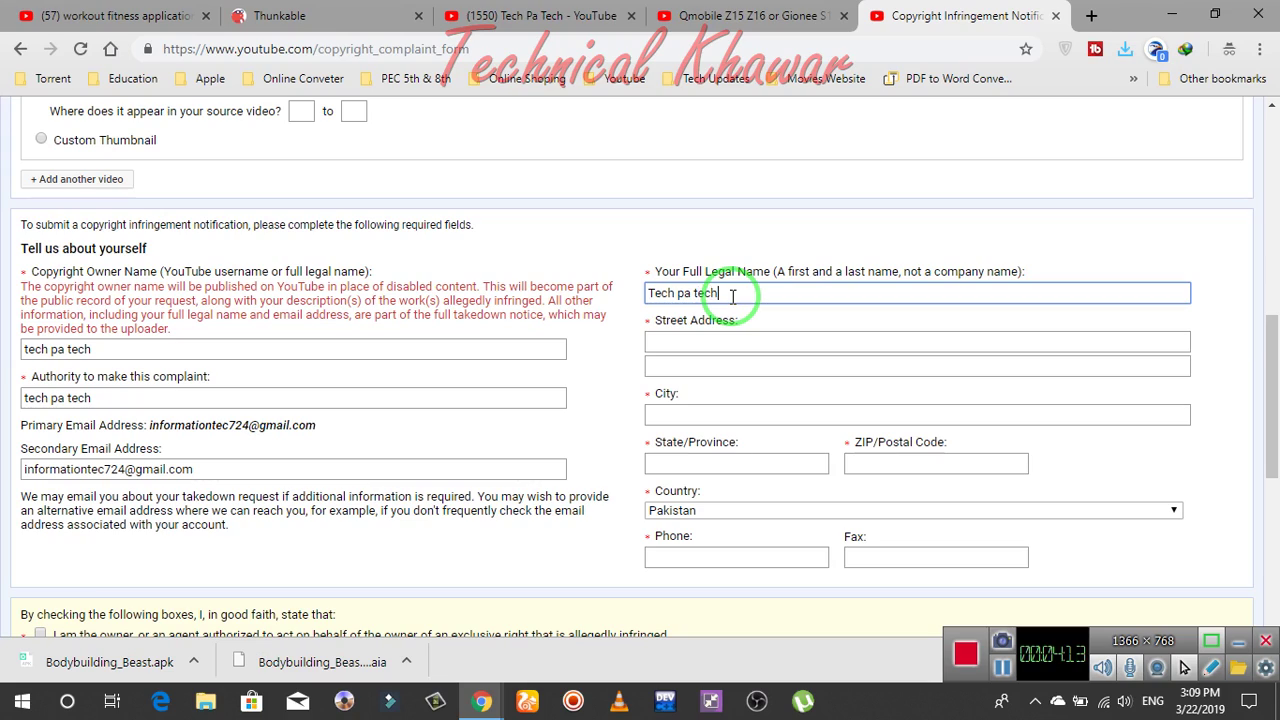
key("Tab")
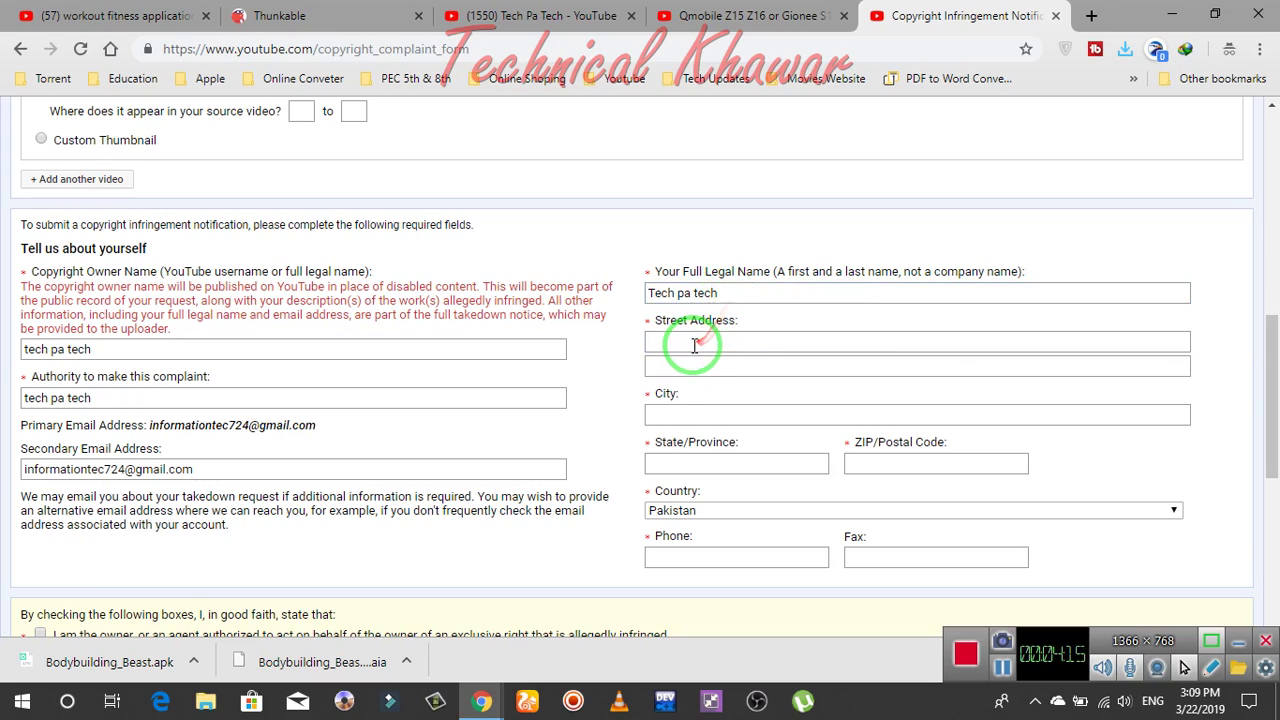
Fill in the street address, city, province, postal code and phone number
left_click_drag(686, 341, 710, 345)
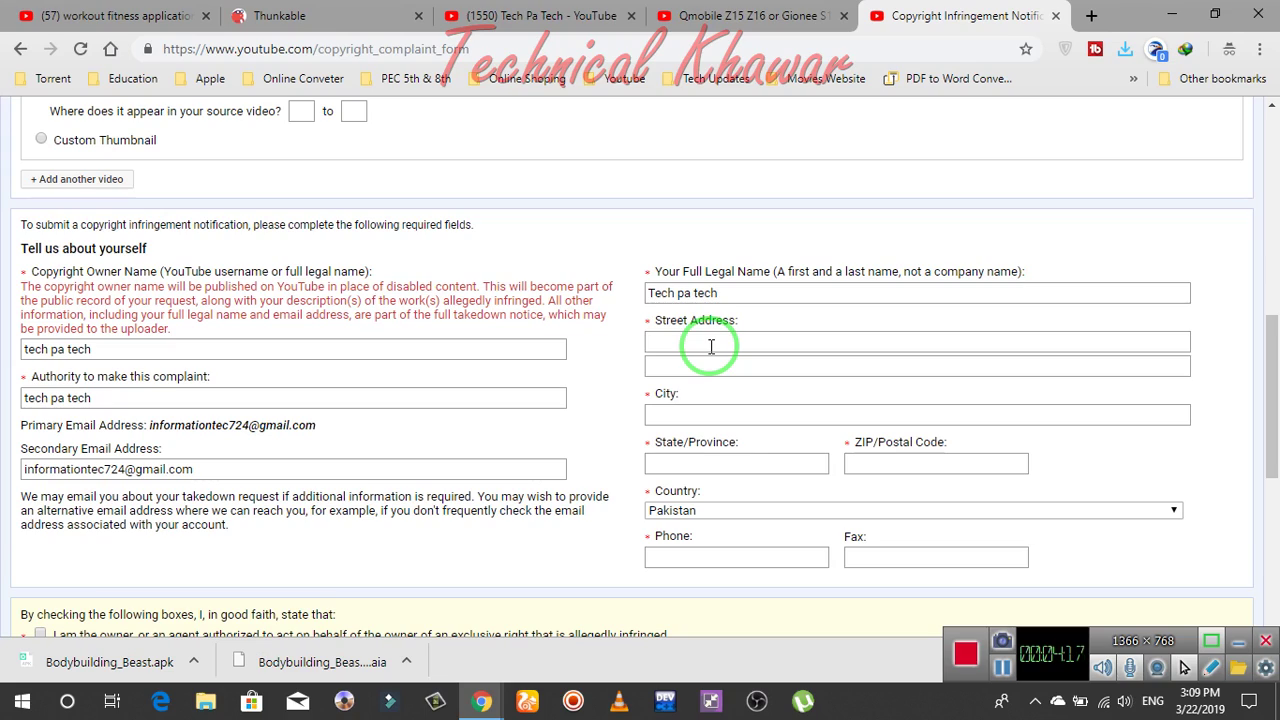
type("m")
key("Down")
key("Return")
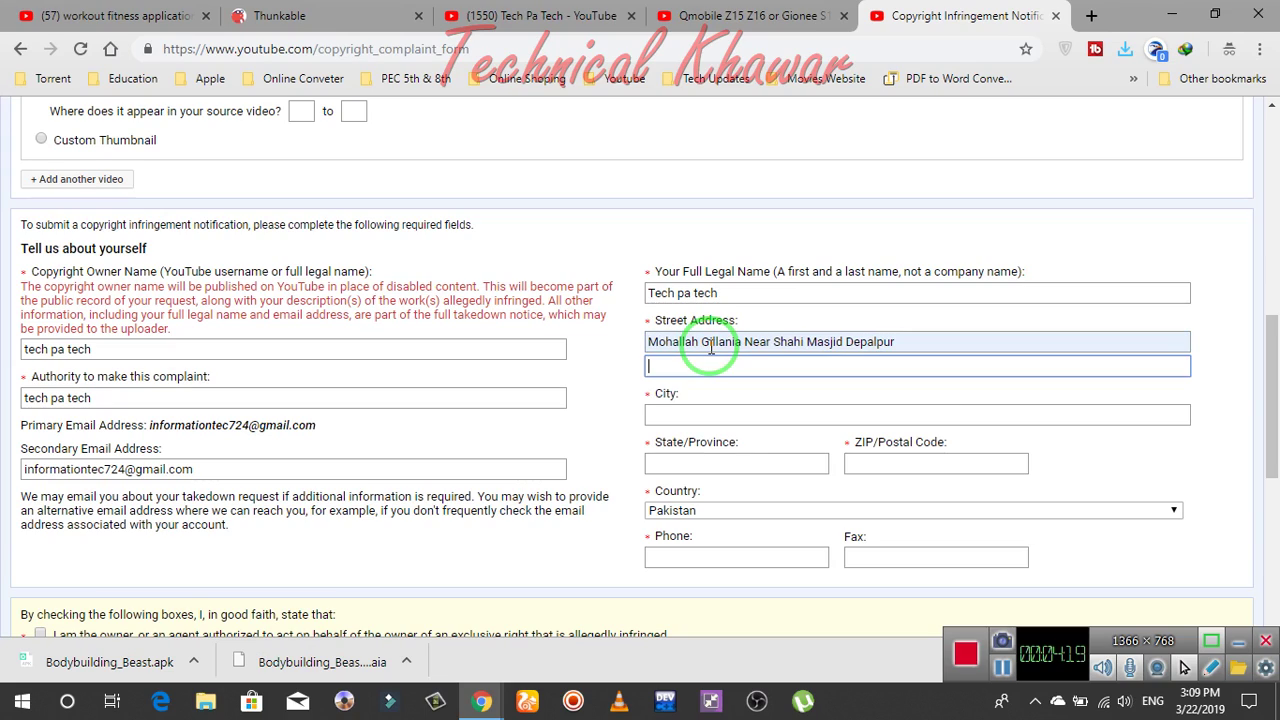
left_click(709, 418)
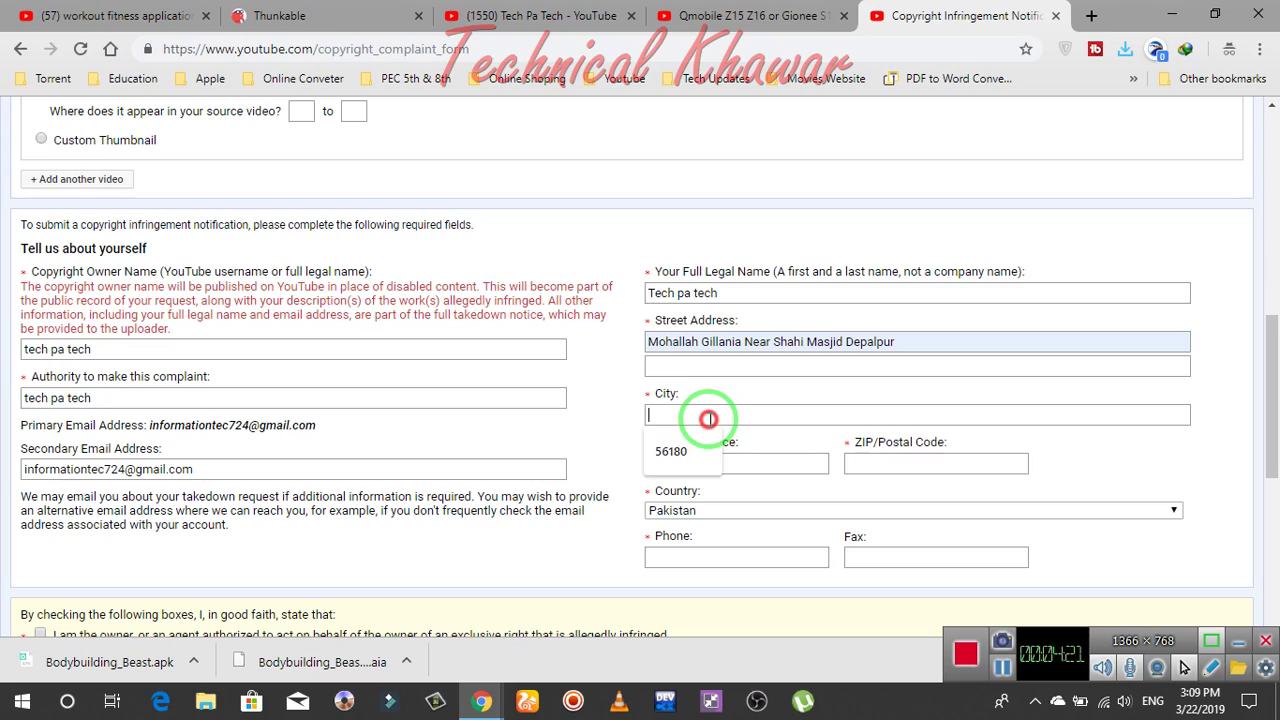
type("de")
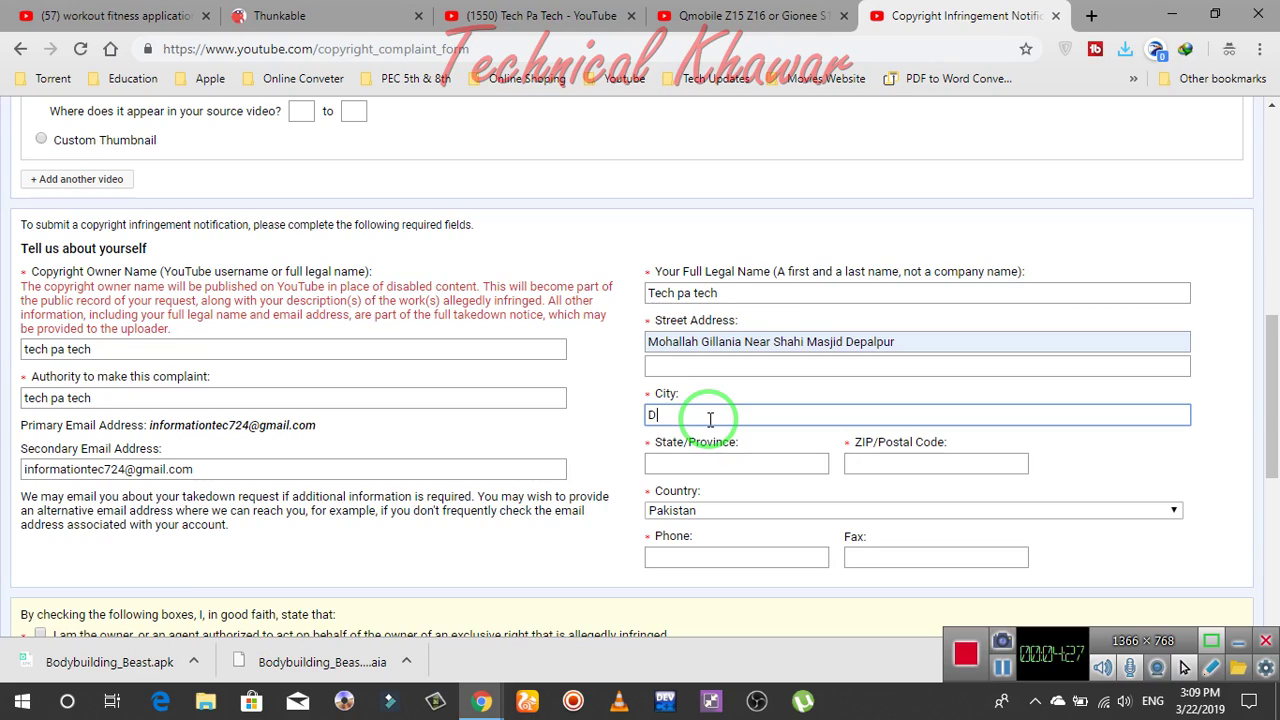
key("Tab")
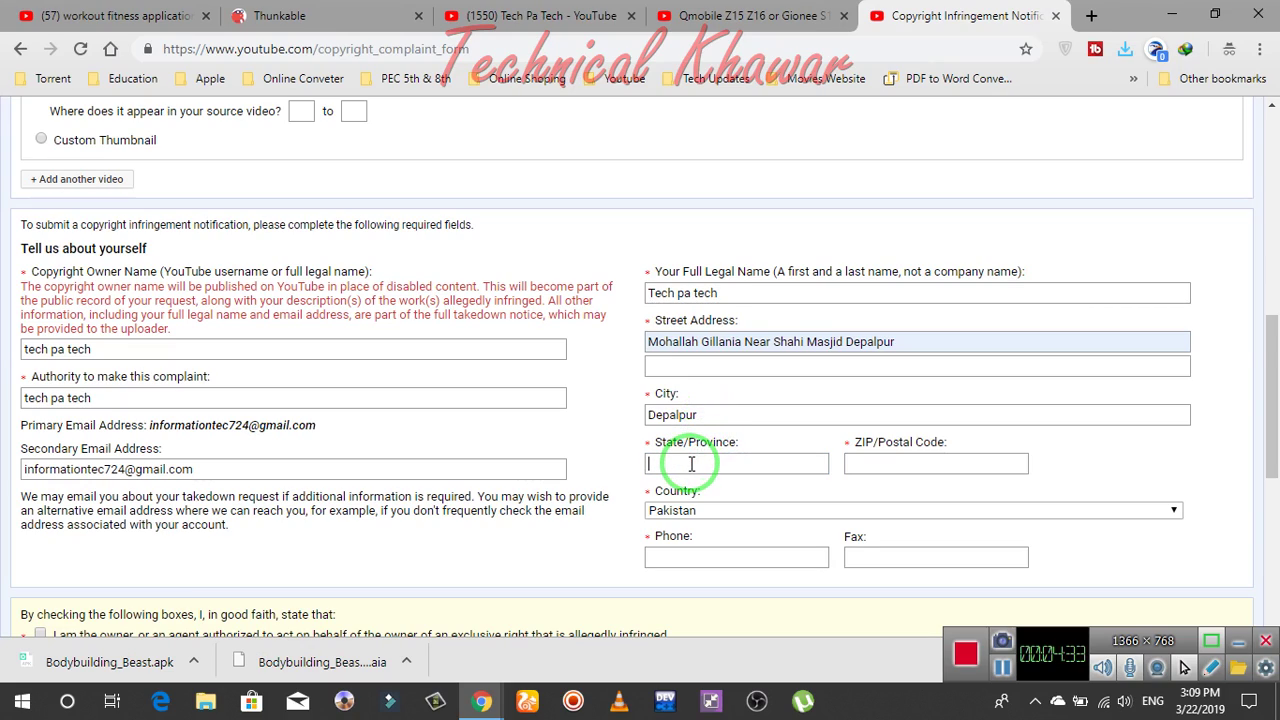
type("Punjab")
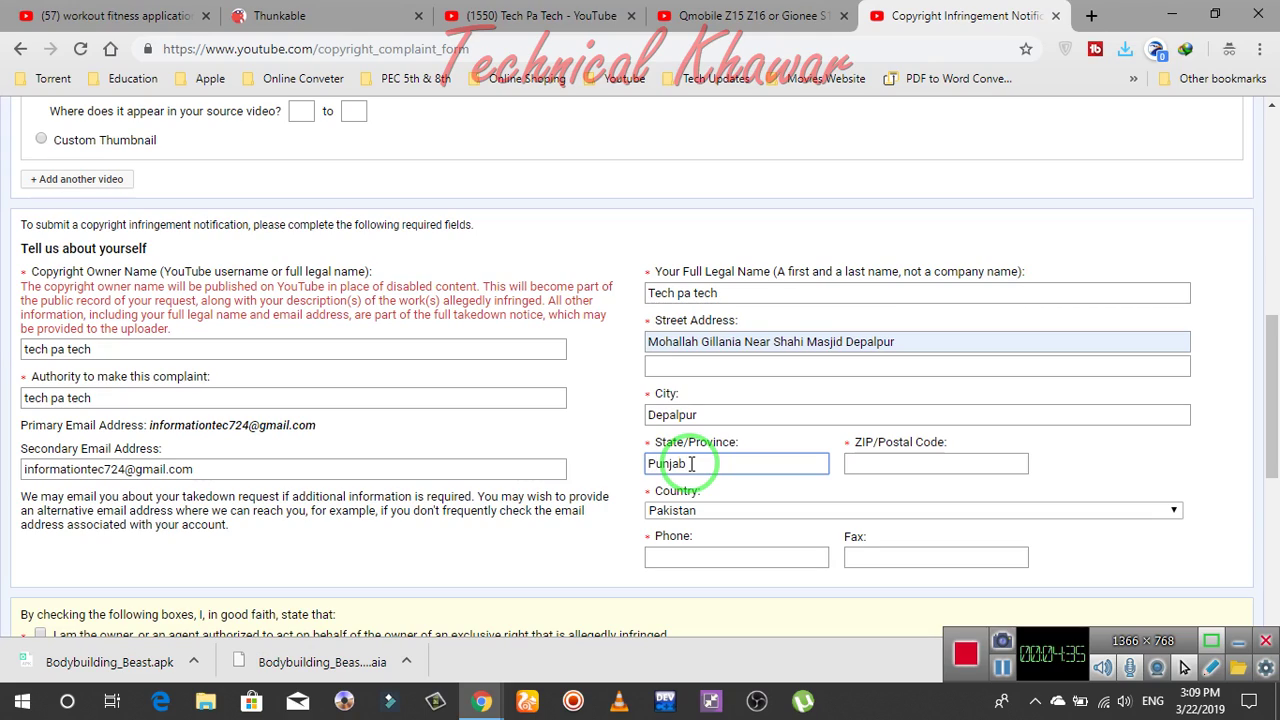
key("Tab")
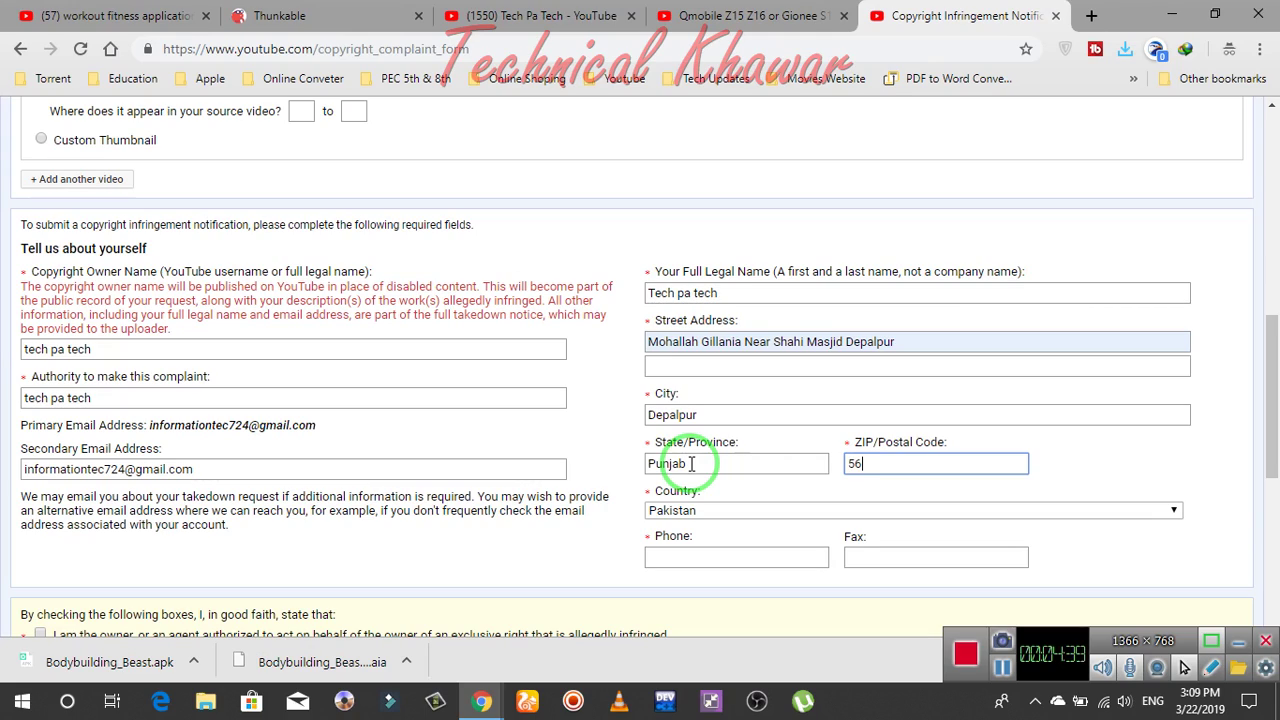
type("56180")
left_click(705, 480)
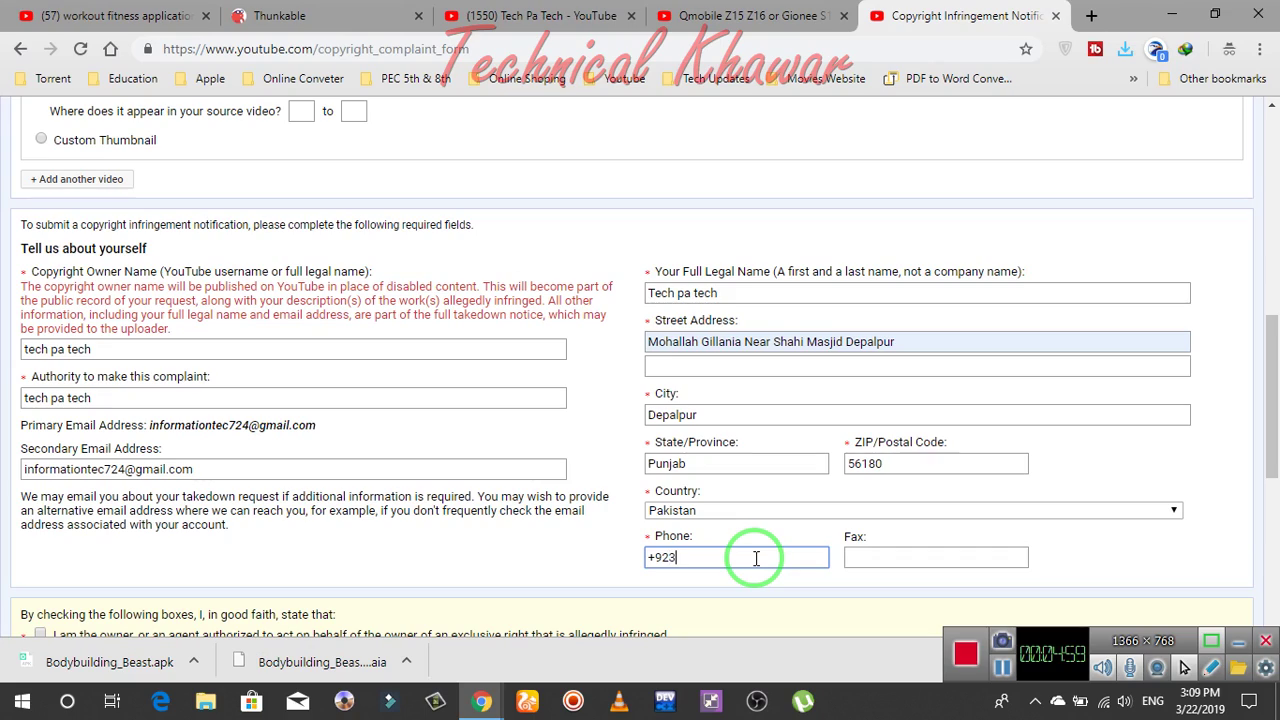
type("7858014")
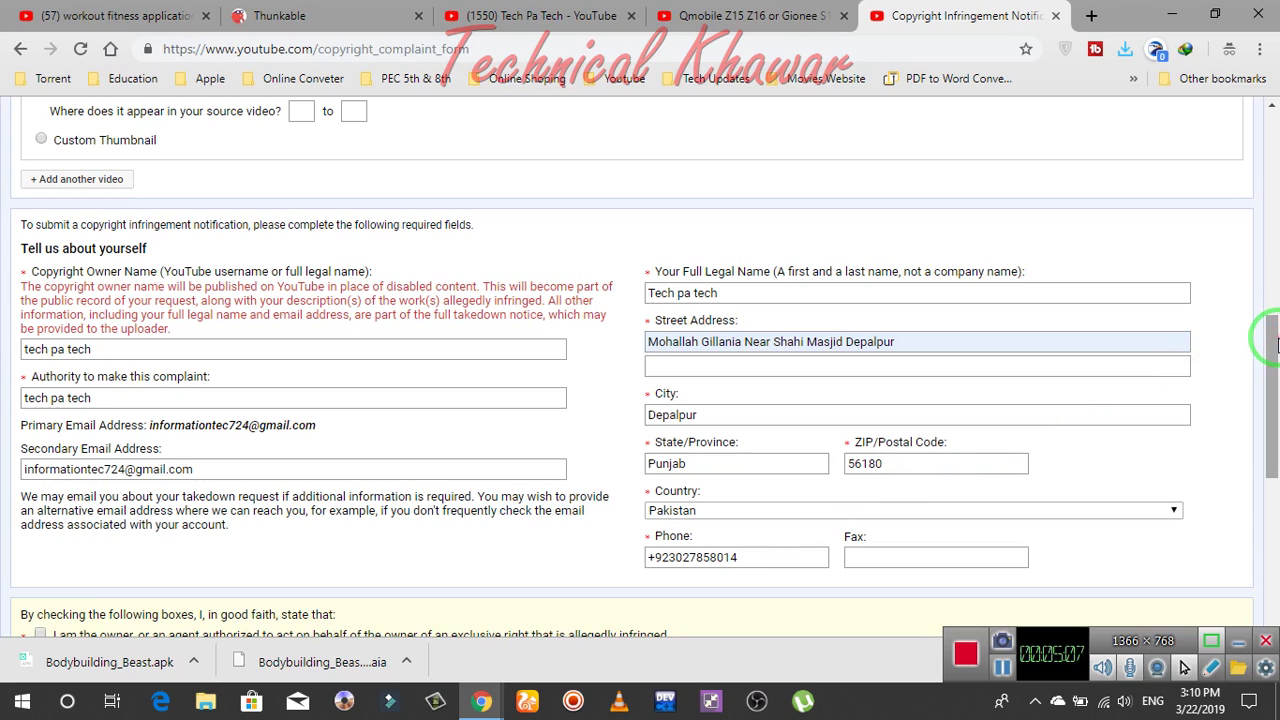
Tick all five good-faith statement checkboxes on the complaint form
left_click_drag(1266, 323, 1275, 428)
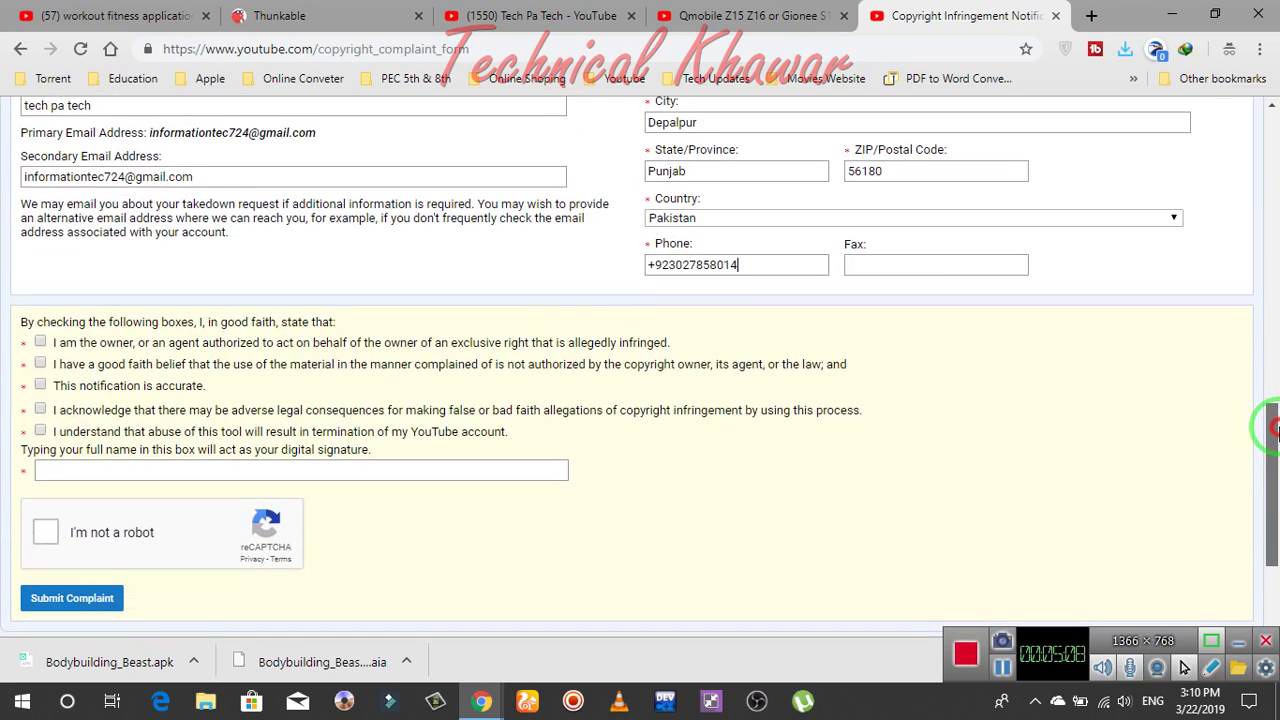
left_click(41, 344)
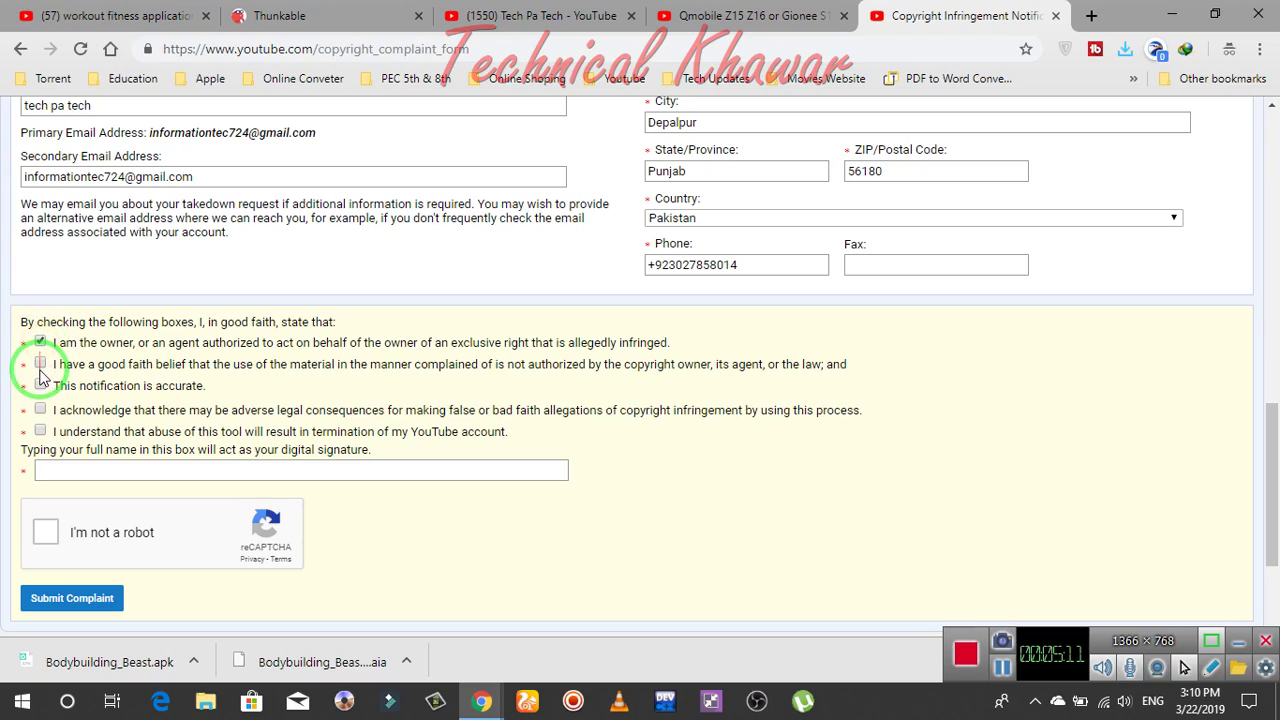
left_click(41, 364)
left_click(40, 385)
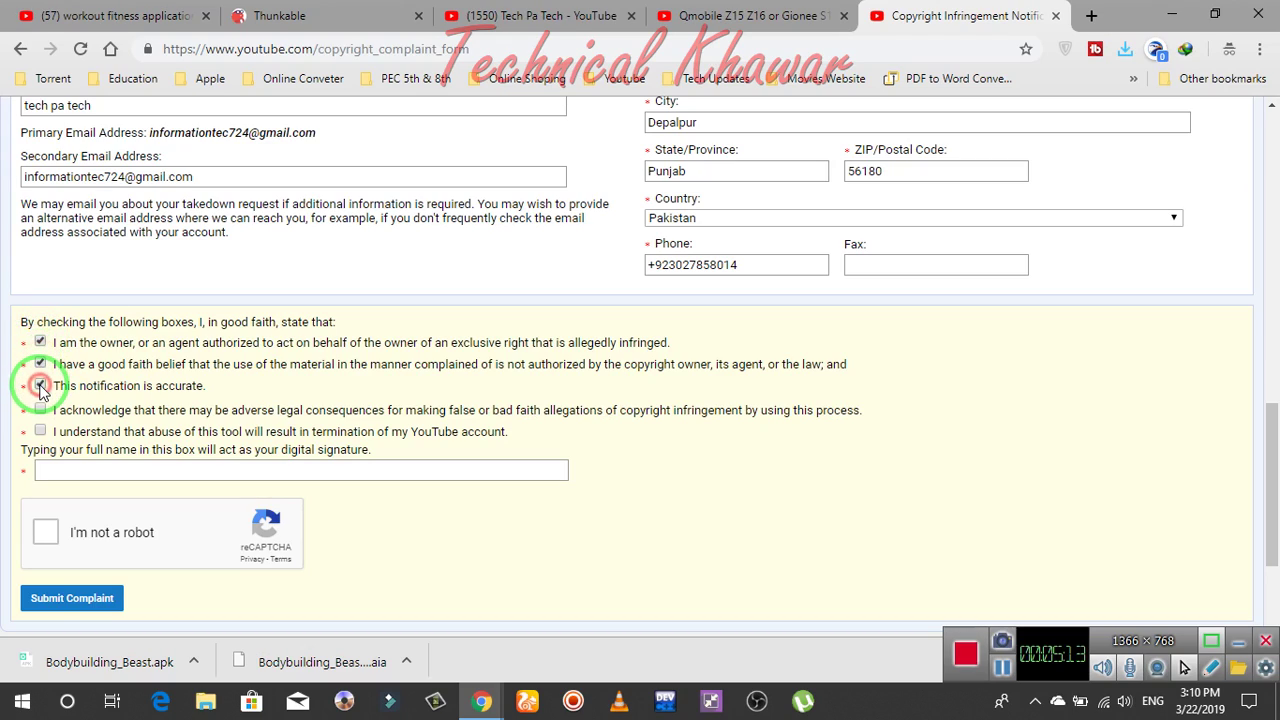
left_click(40, 411)
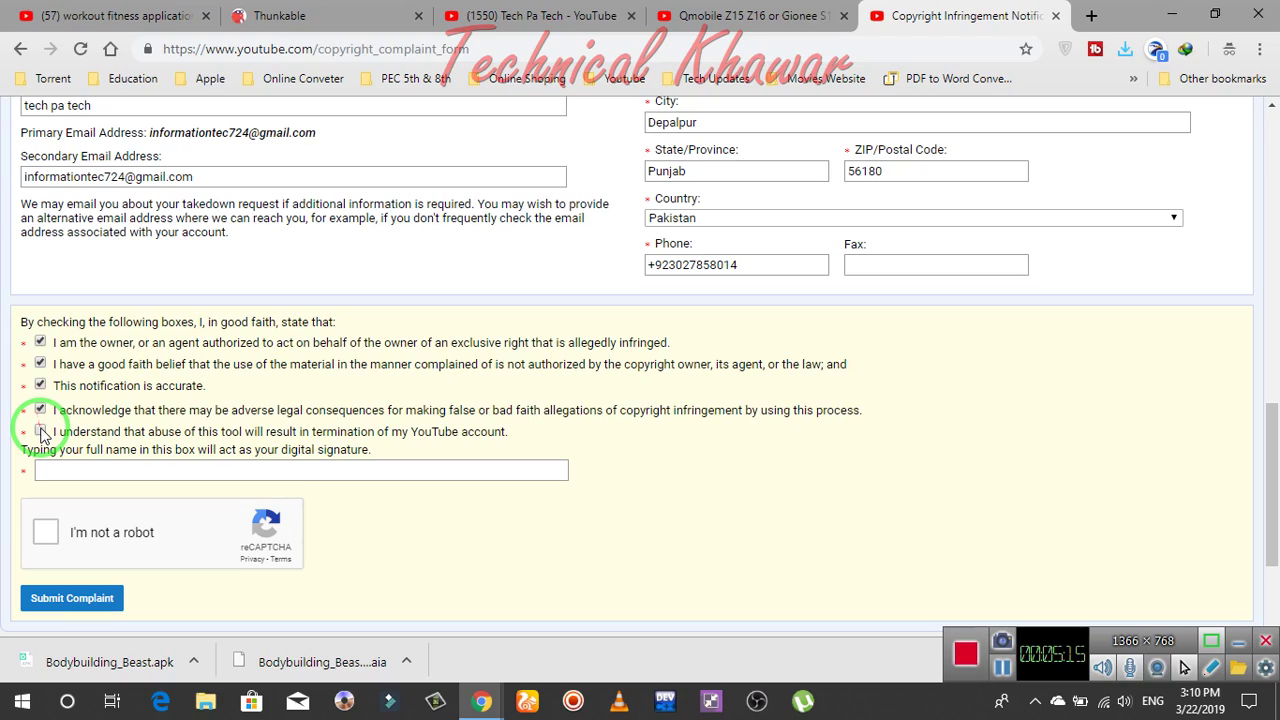
left_click(40, 431)
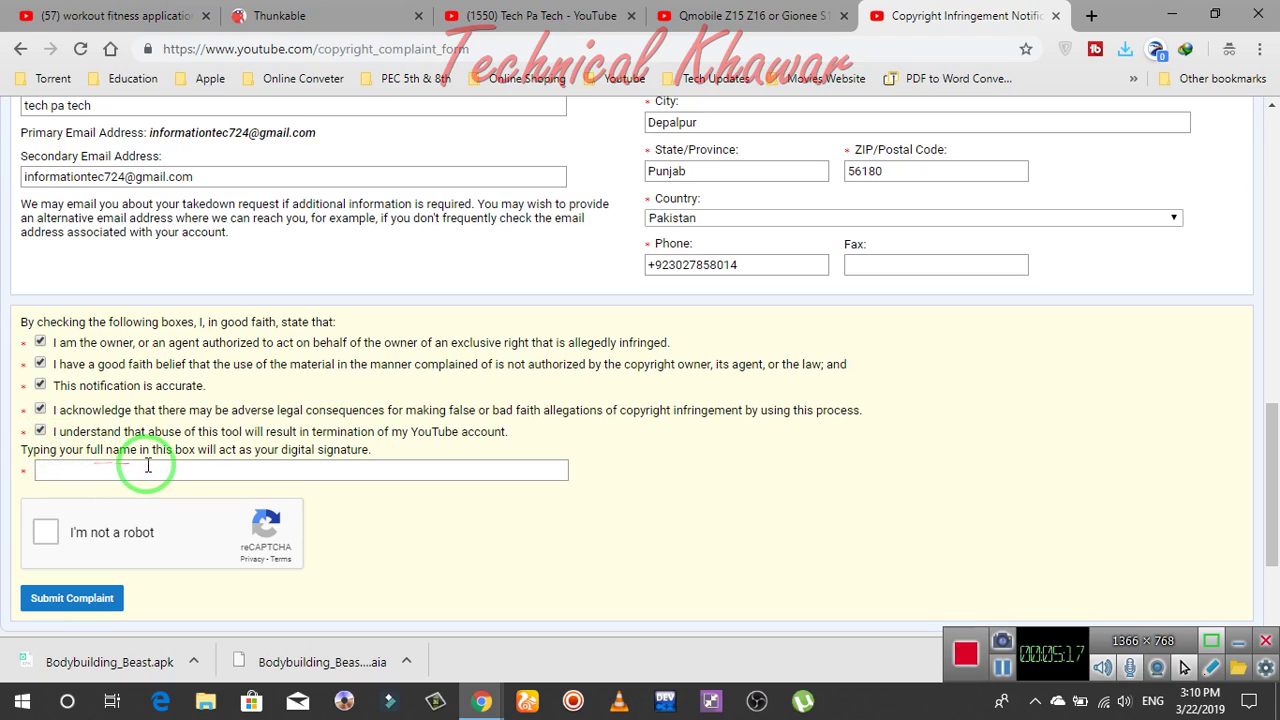
Type the digital signature and pass the I'm not a robot check
left_click(96, 469)
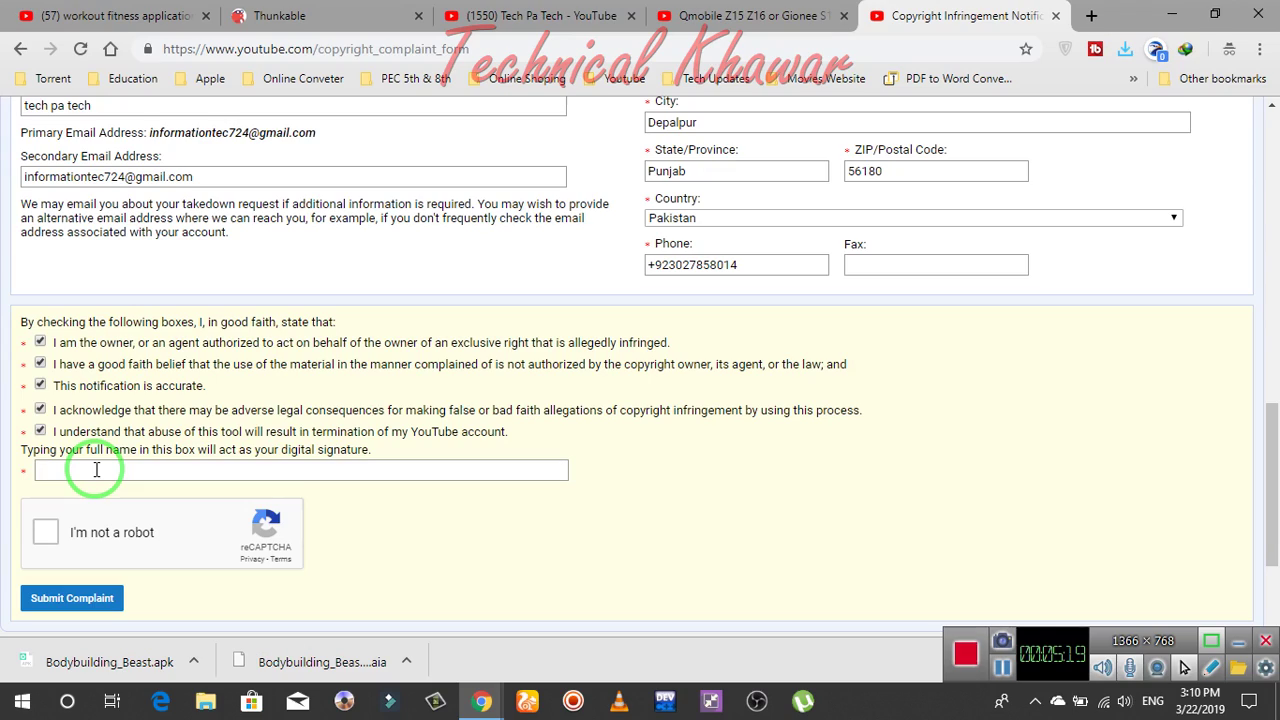
left_click(96, 469)
type("tech")
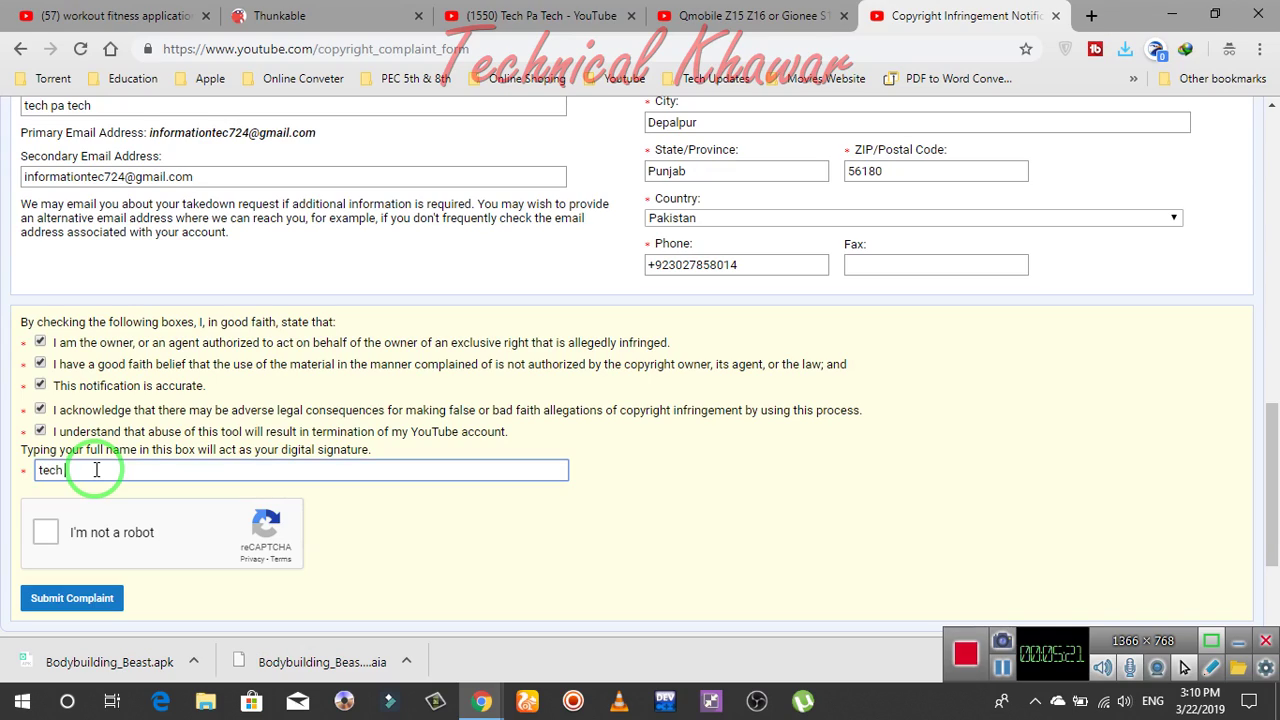
type(" pa tech")
left_click(45, 535)
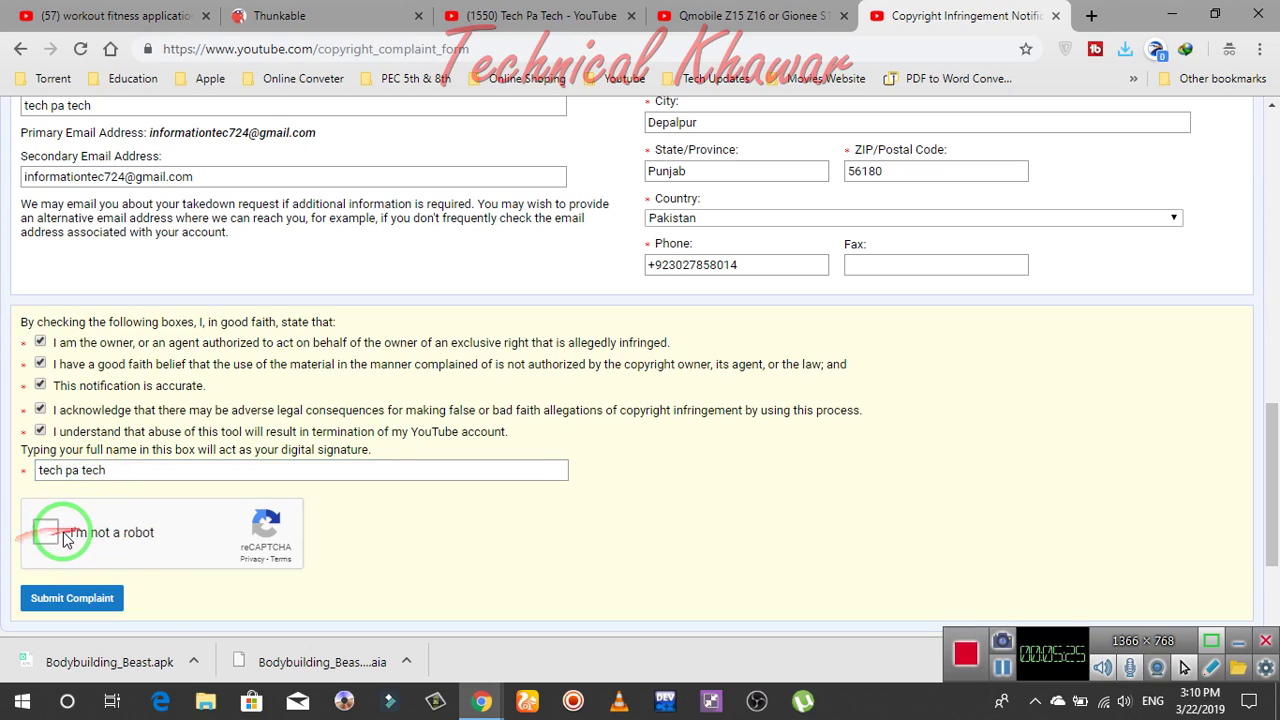
left_click(43, 536)
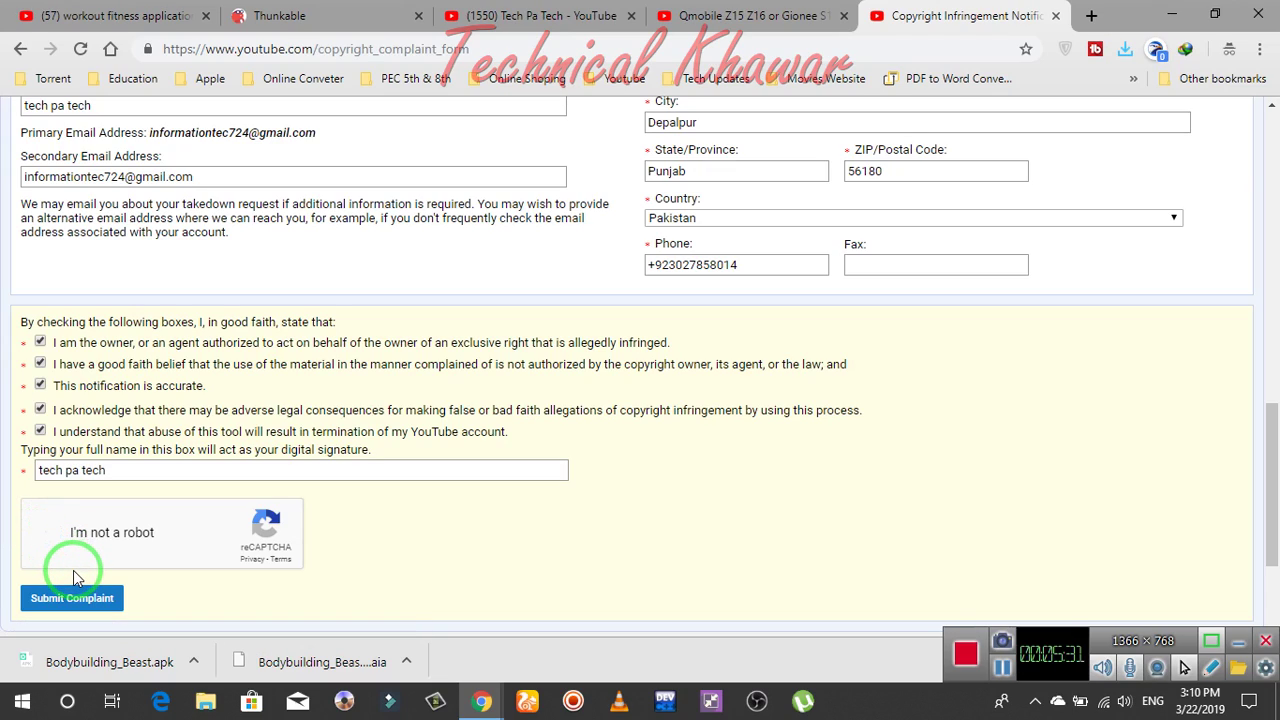
left_click(85, 537)
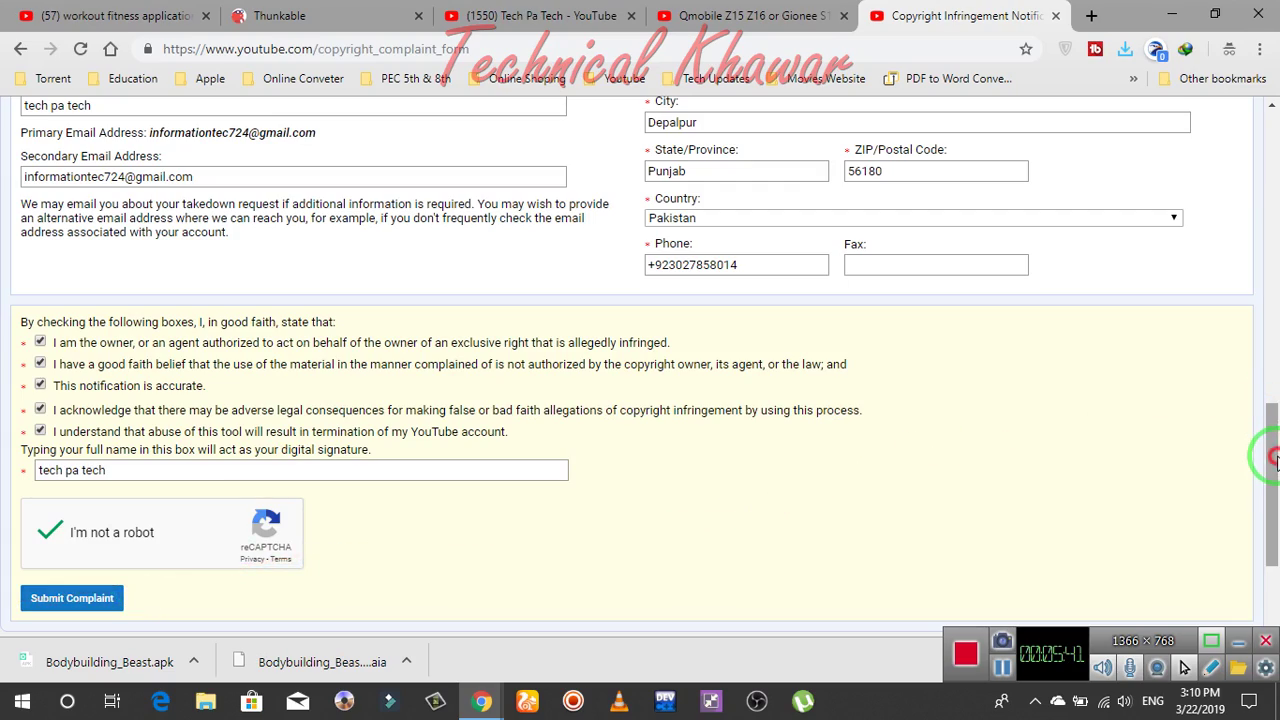
mouse_move(1272, 449)
left_mouse_down()
mouse_move(1272, 560)
mouse_move(1272, 290)
mouse_move(1240, 253)
mouse_move(1220, 157)
mouse_move(1222, 228)
mouse_move(1263, 229)
mouse_move(1266, 257)
mouse_move(1262, 375)
mouse_move(1234, 414)
mouse_move(1240, 494)
left_mouse_up()
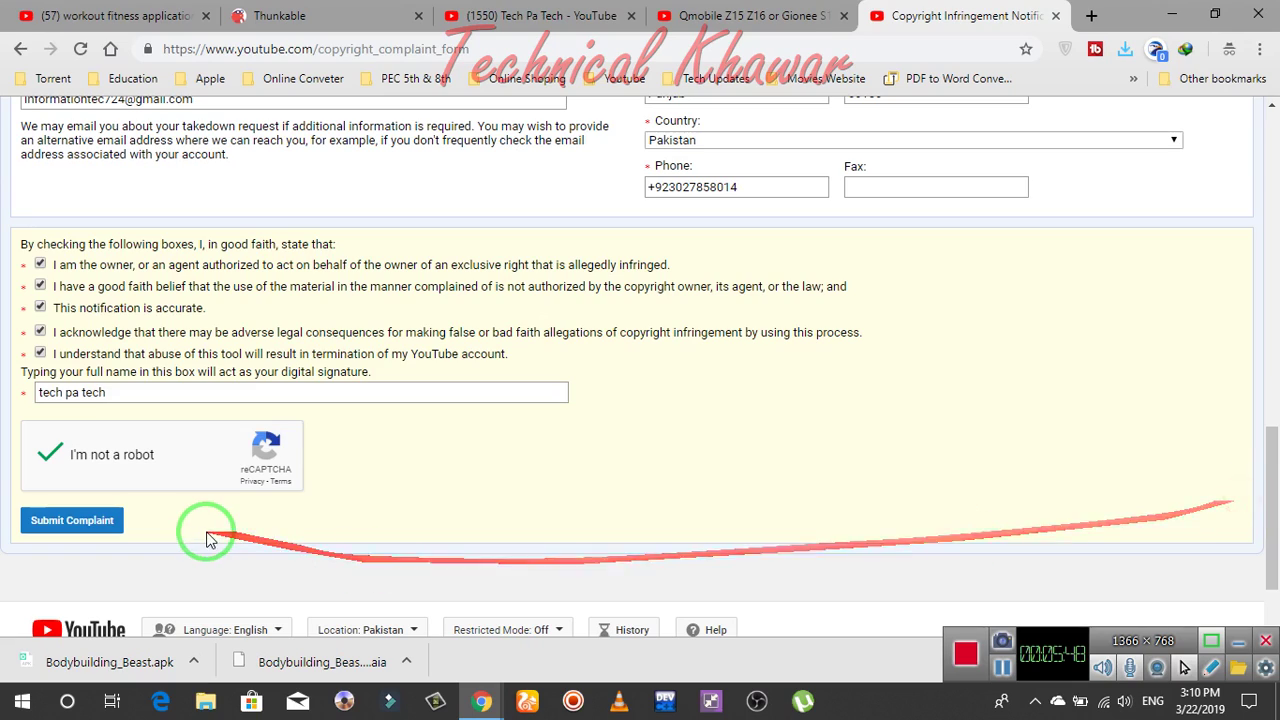
Submit, replace the signature with the full legal name, resubmit, and dismiss the mismatch error
left_click(80, 522)
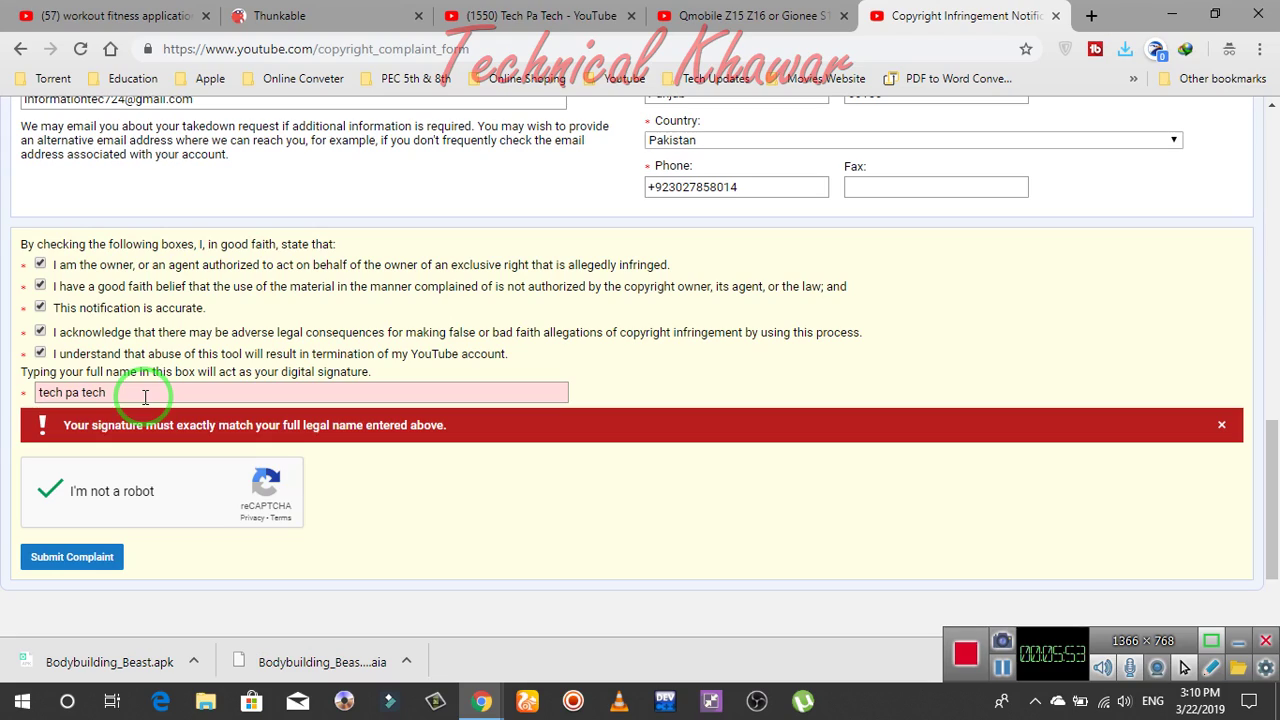
left_click_drag(145, 396, 3, 405)
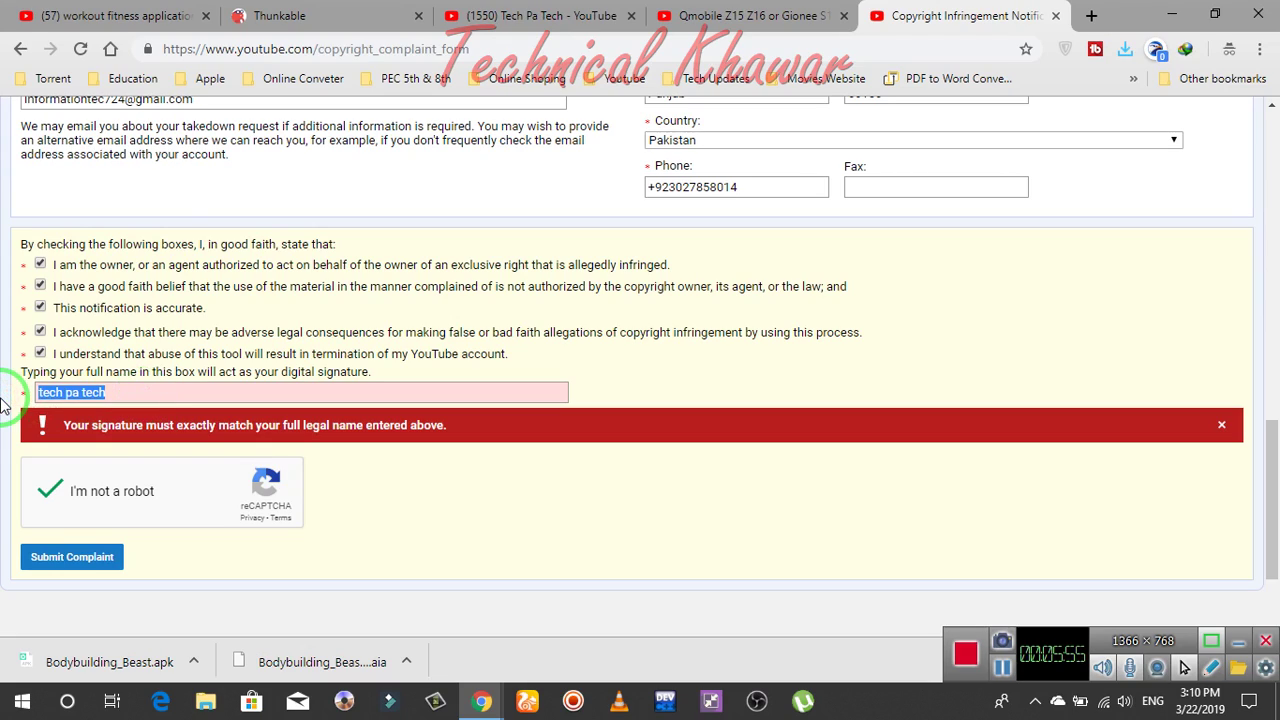
type("K")
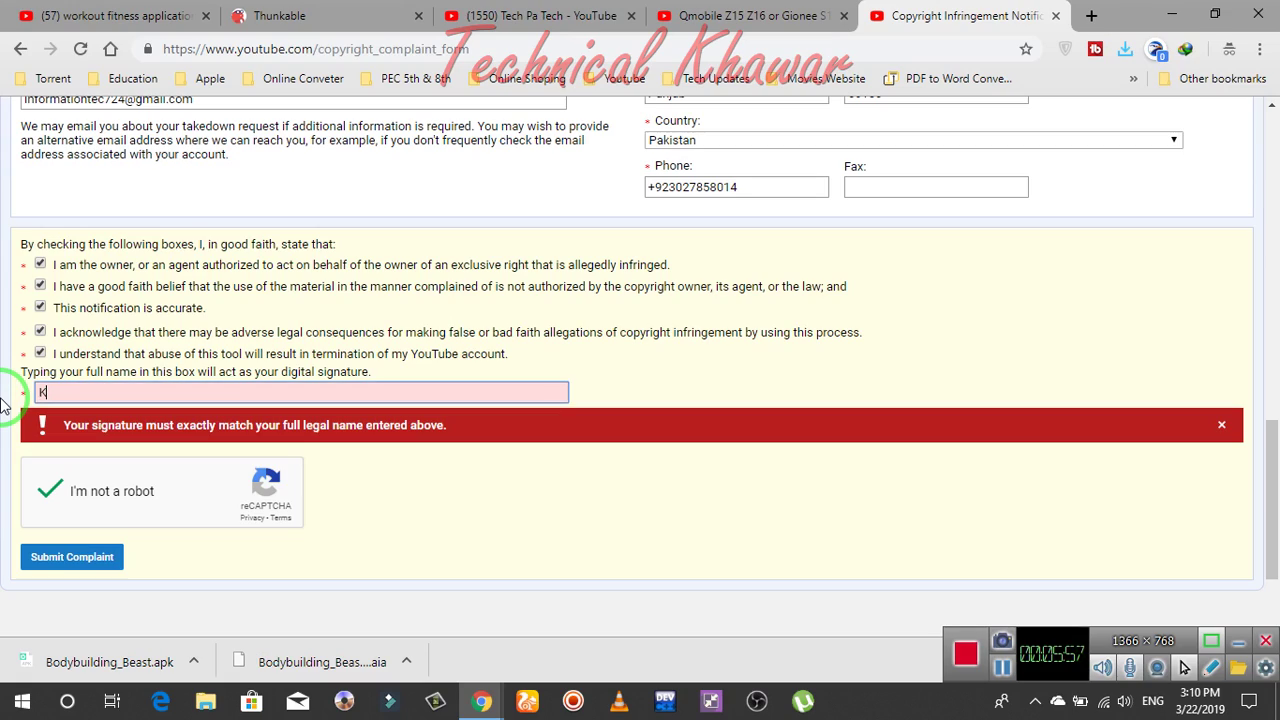
type("hawar Hussain")
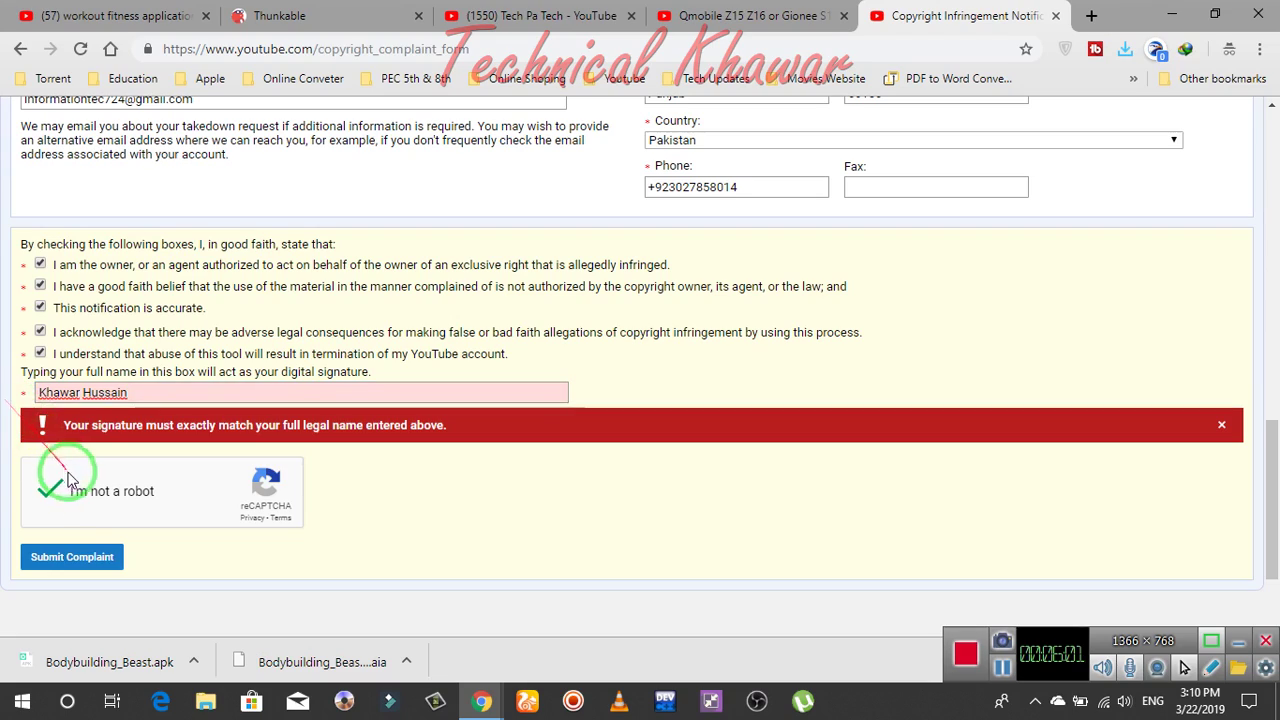
left_click(75, 560)
left_click(78, 563)
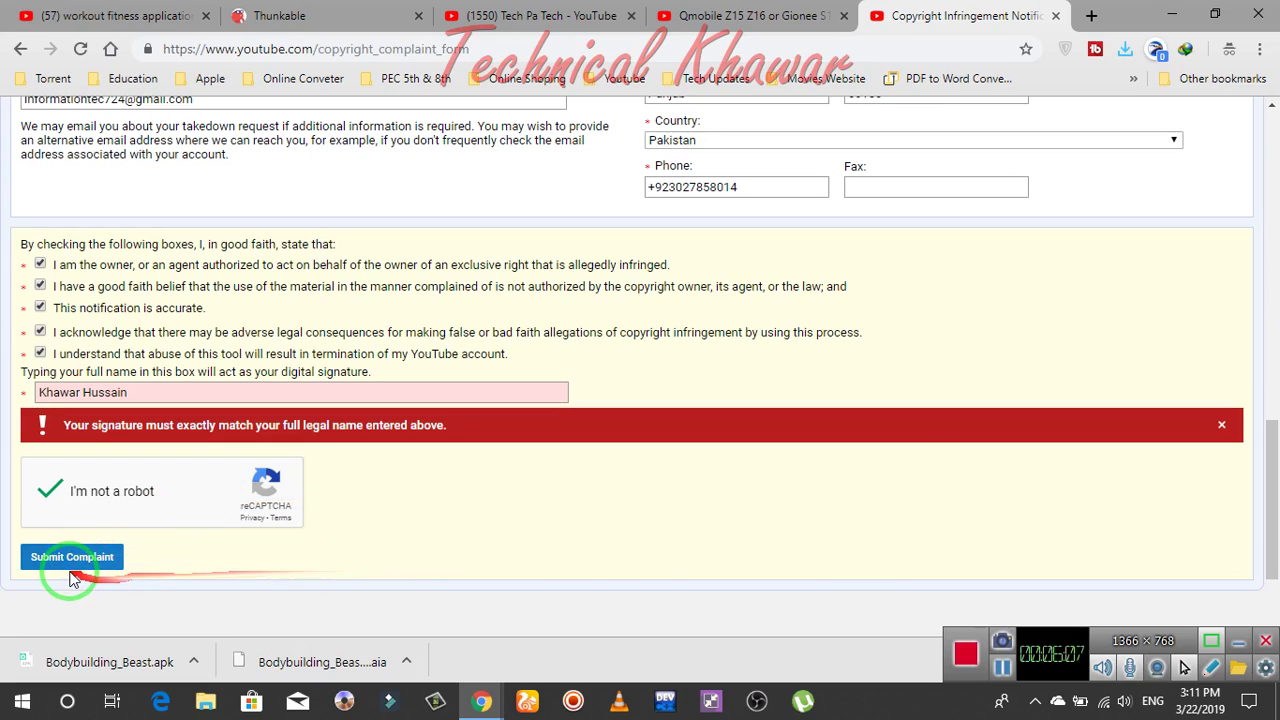
left_click(72, 562)
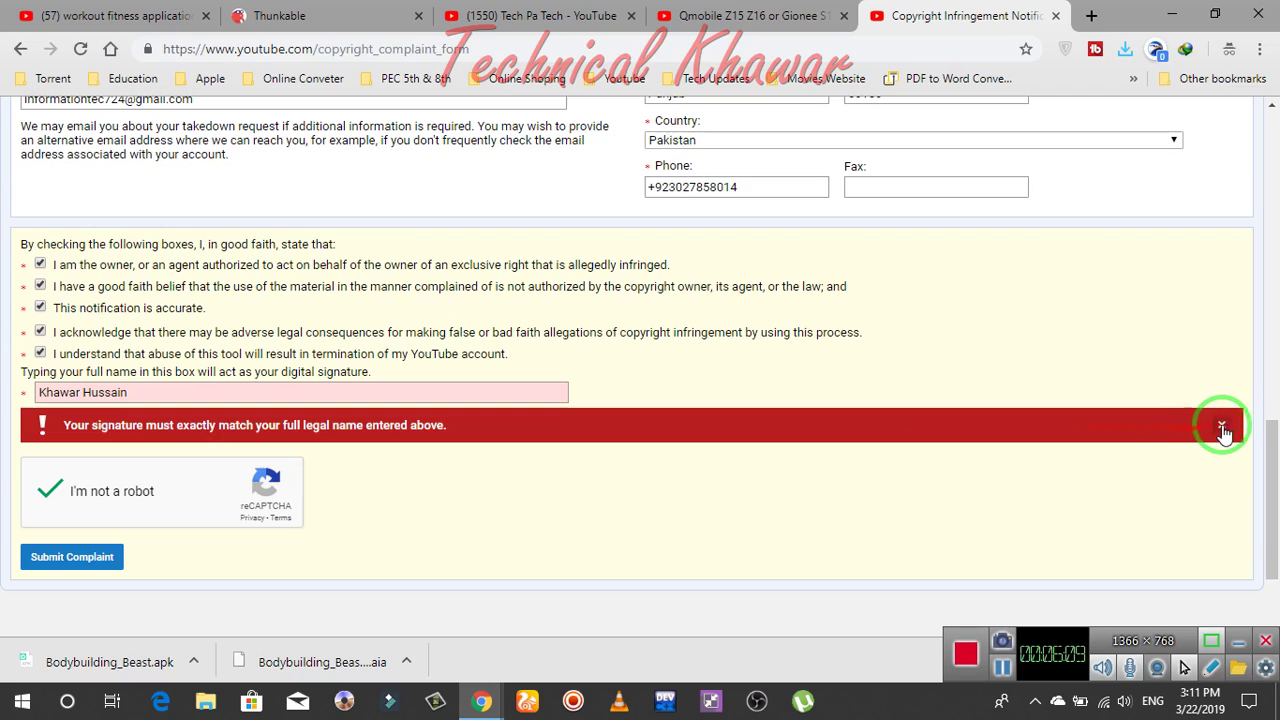
left_click(1222, 425)
Retype the Full Legal Name to match the signature and submit the complaint
left_click_drag(1275, 493, 1275, 365)
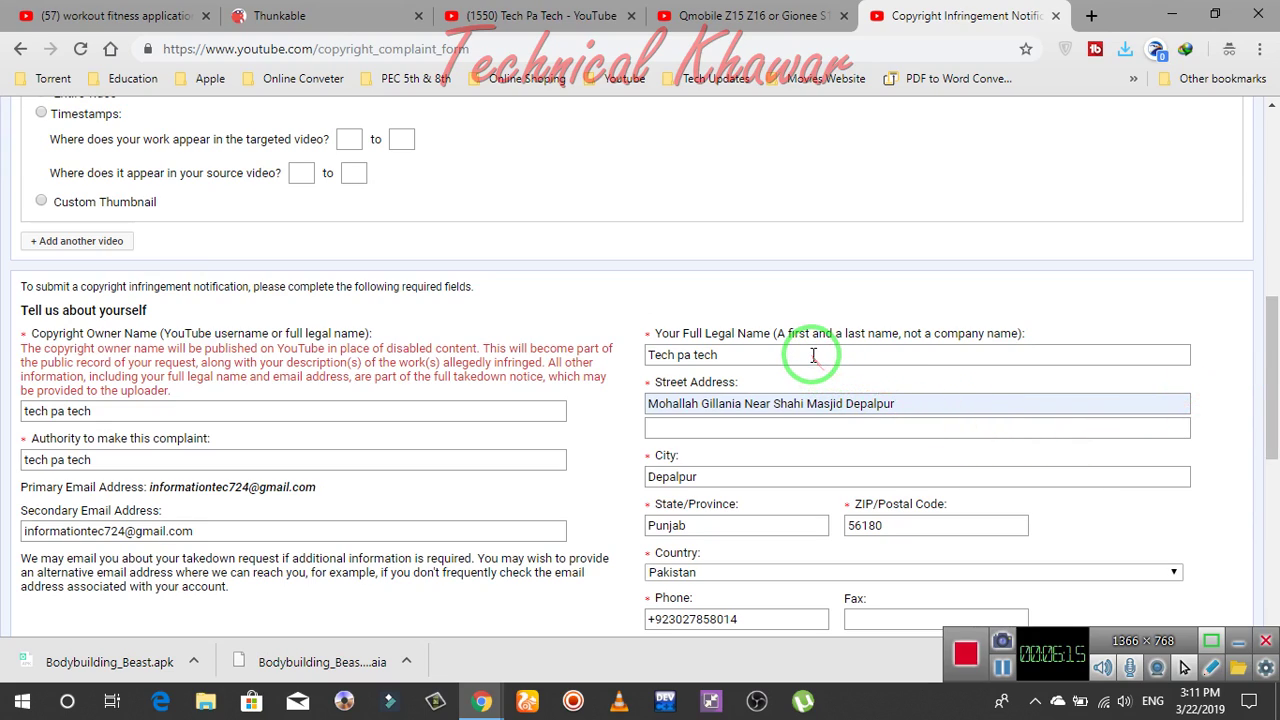
left_click_drag(809, 353, 582, 335)
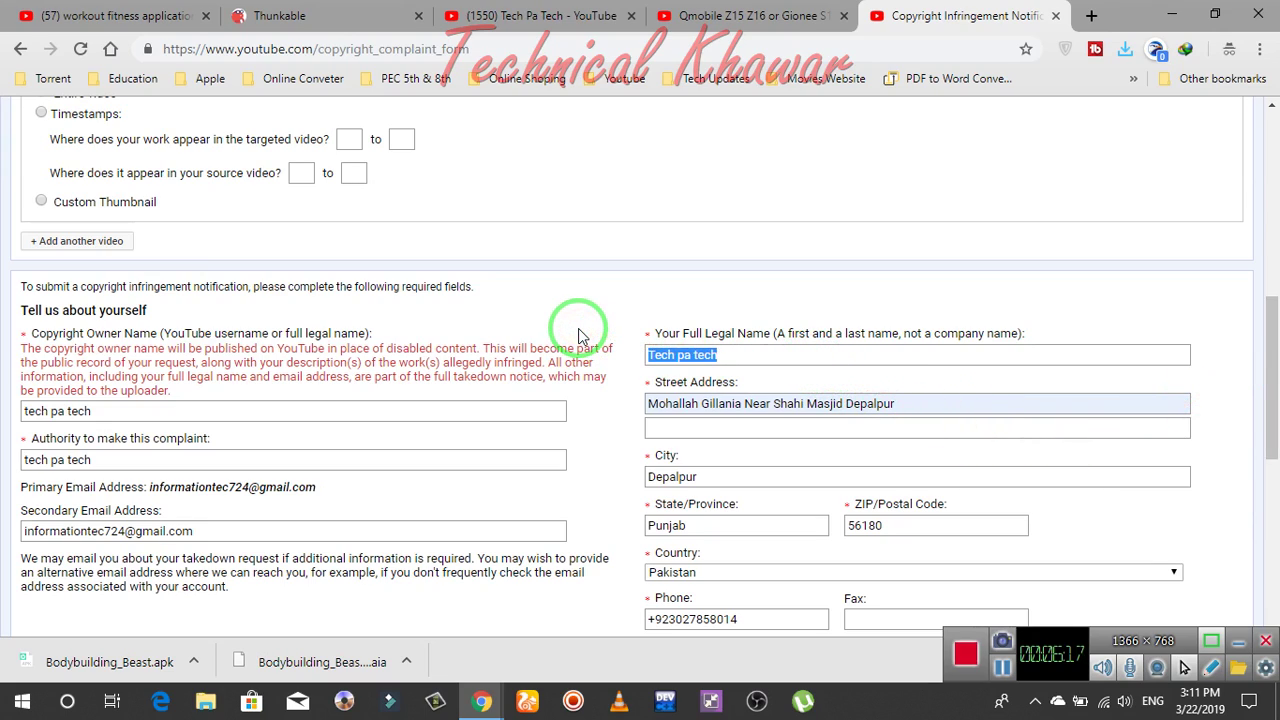
type("Khawar H")
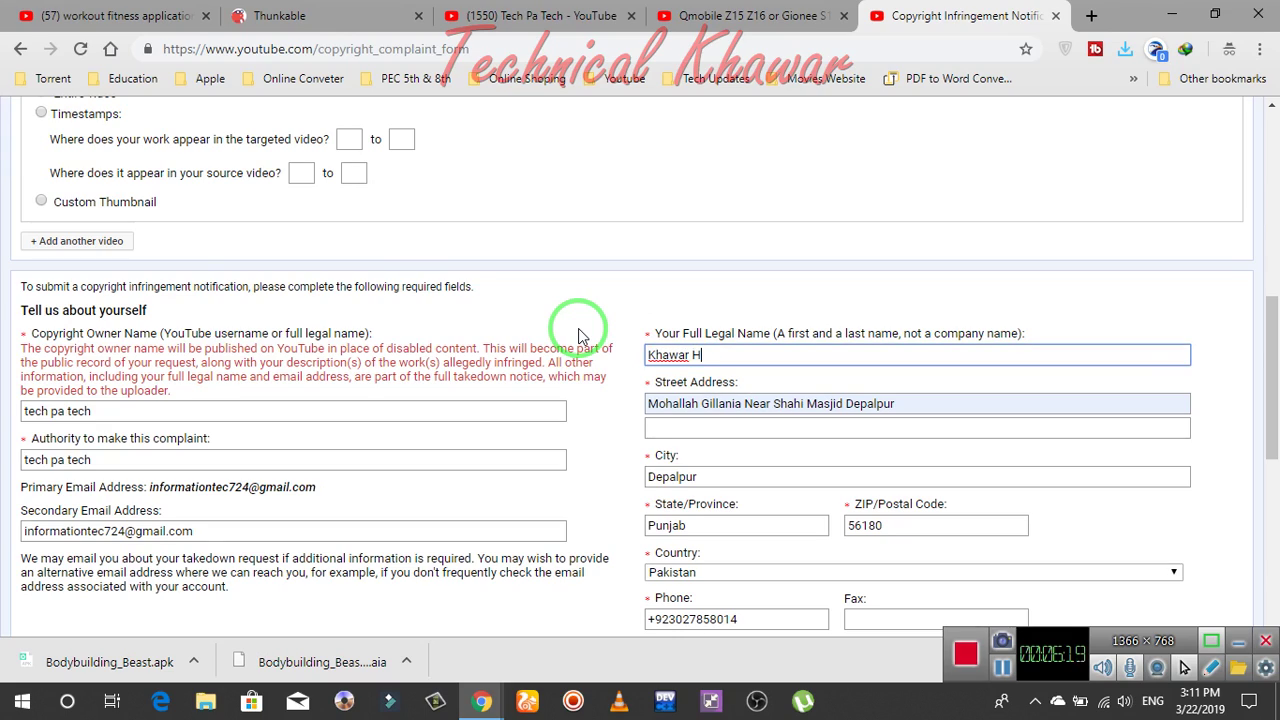
type("ussain")
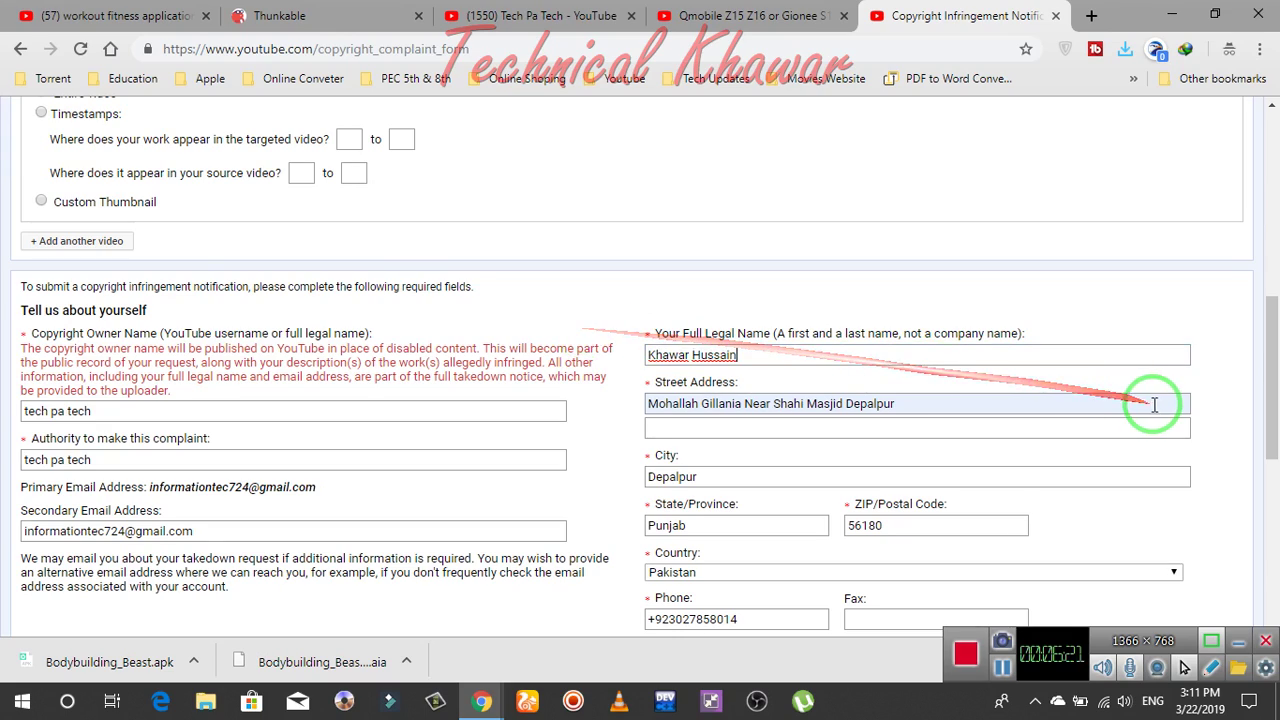
mouse_move(1266, 371)
left_mouse_down()
mouse_move(1266, 517)
mouse_move(537, 512)
left_mouse_up()
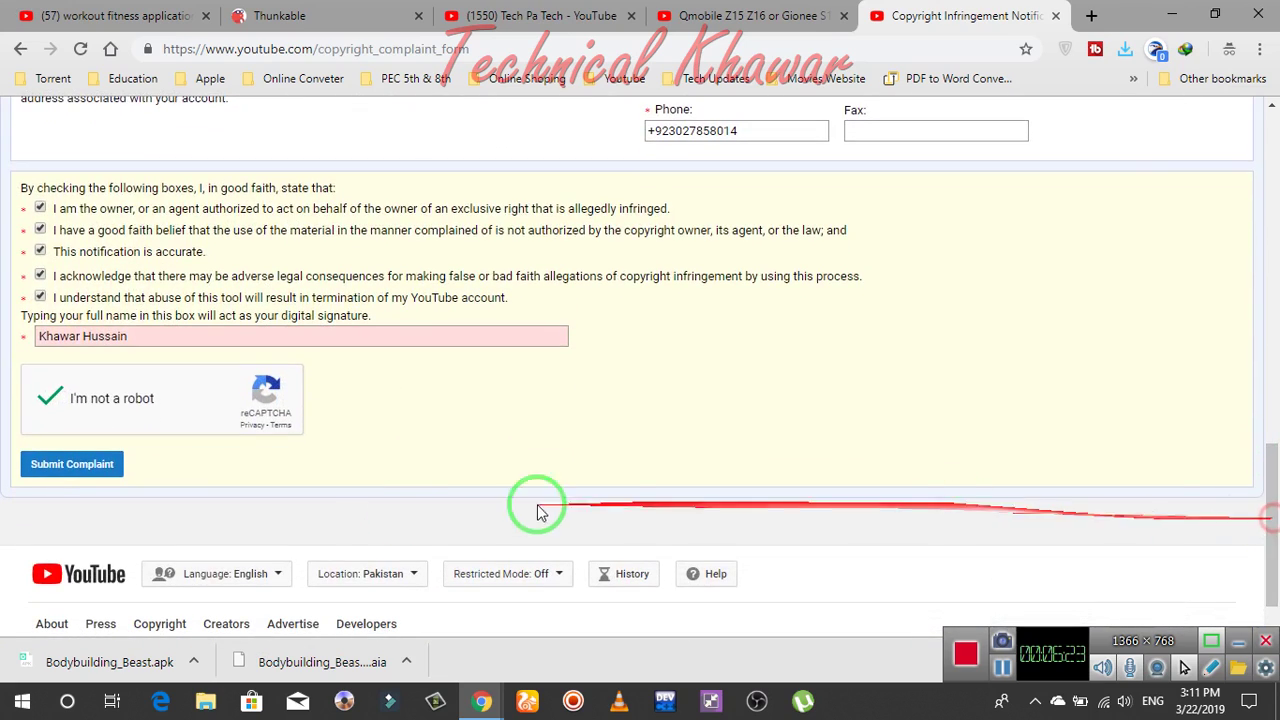
left_click(80, 470)
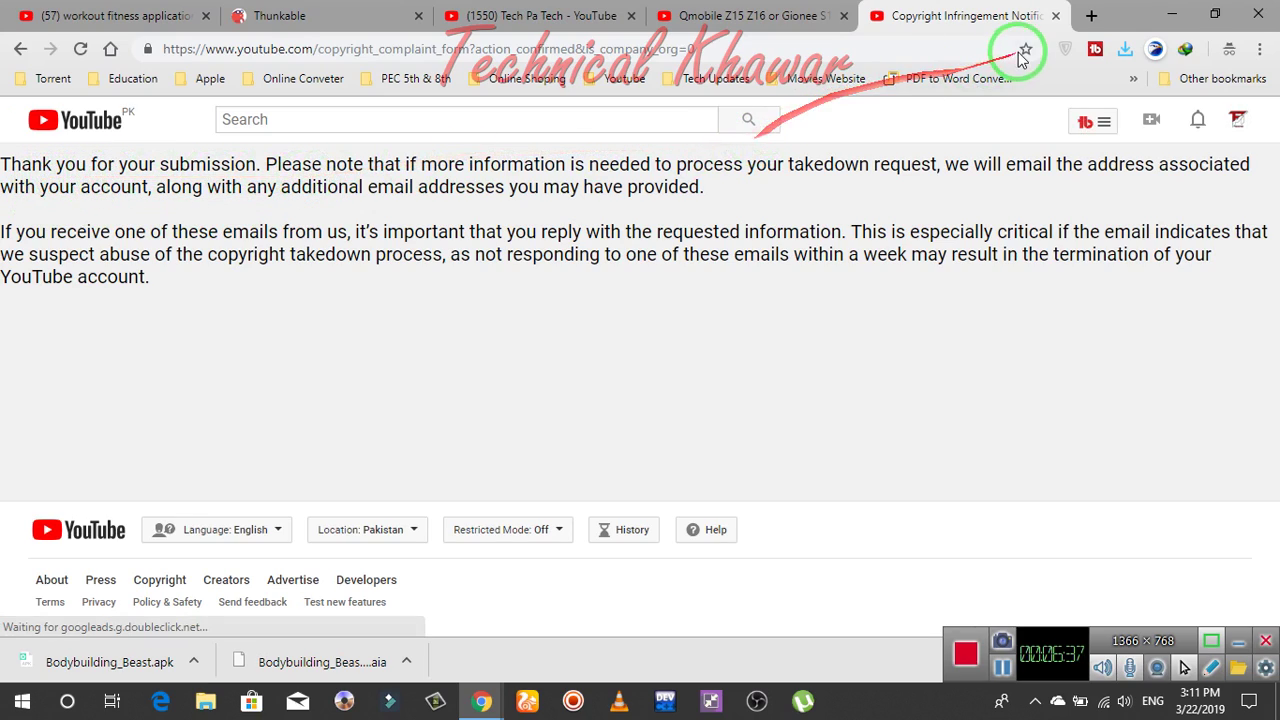
Load google.com in a new tab and go to Gmail
left_click(1090, 17)
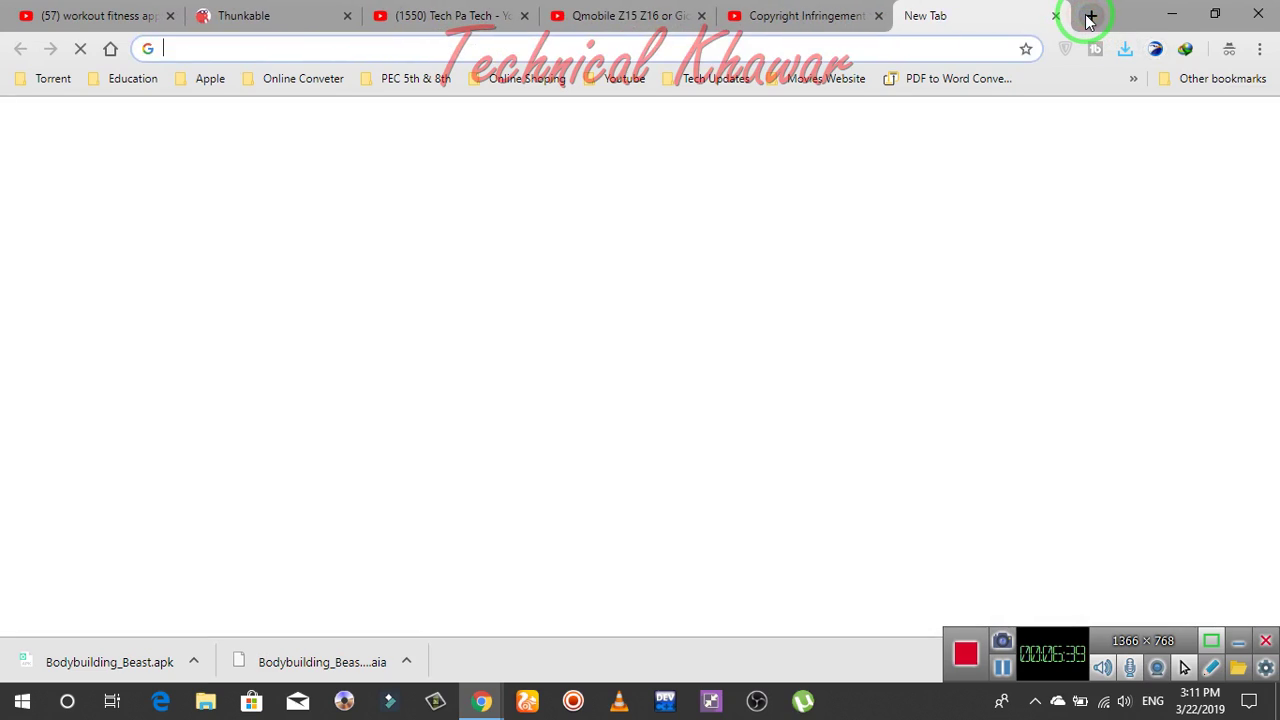
type("g")
key("Return")
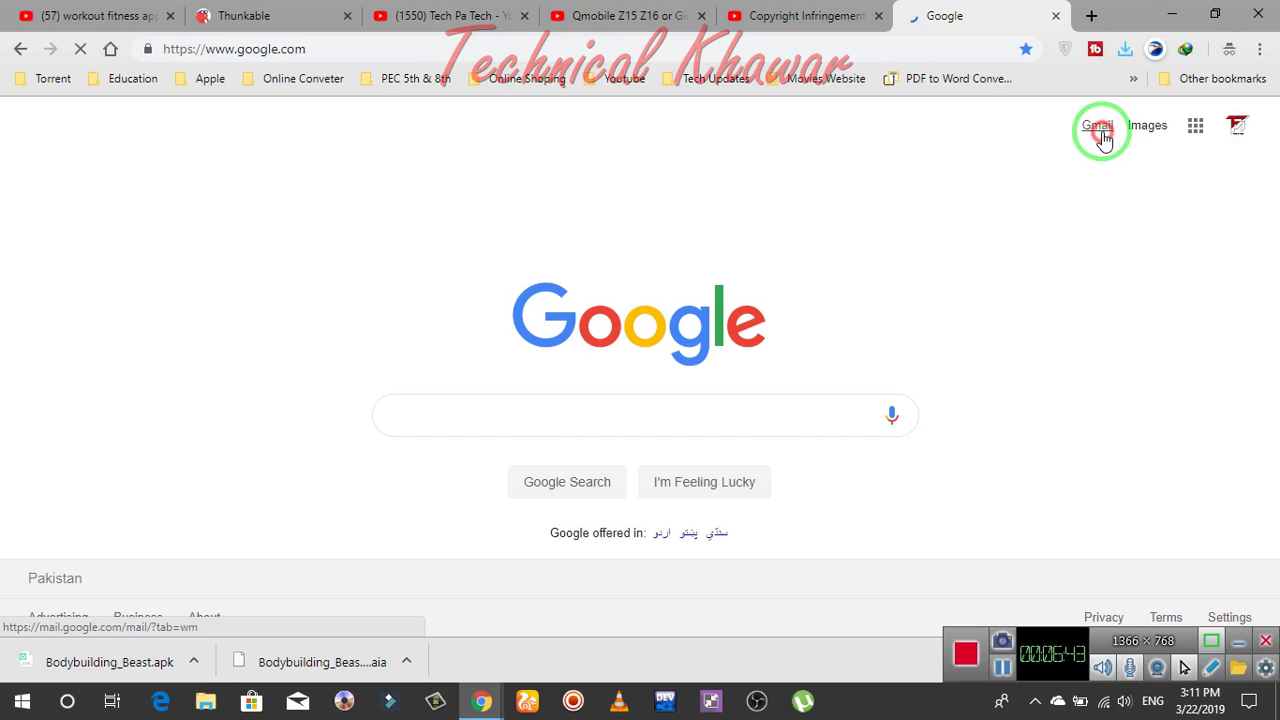
left_click(1100, 132)
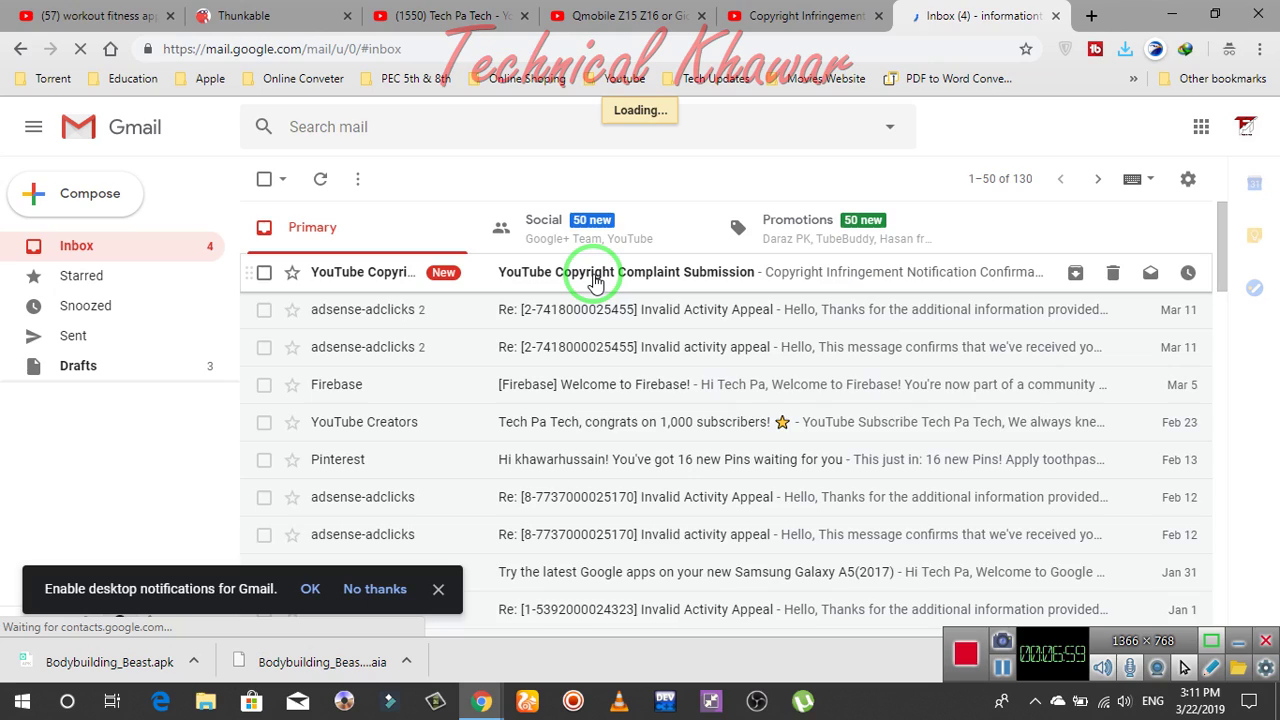
Open the 'YouTube Copyright Complaint Submission' confirmation email in the Gmail inbox
left_click(594, 283)
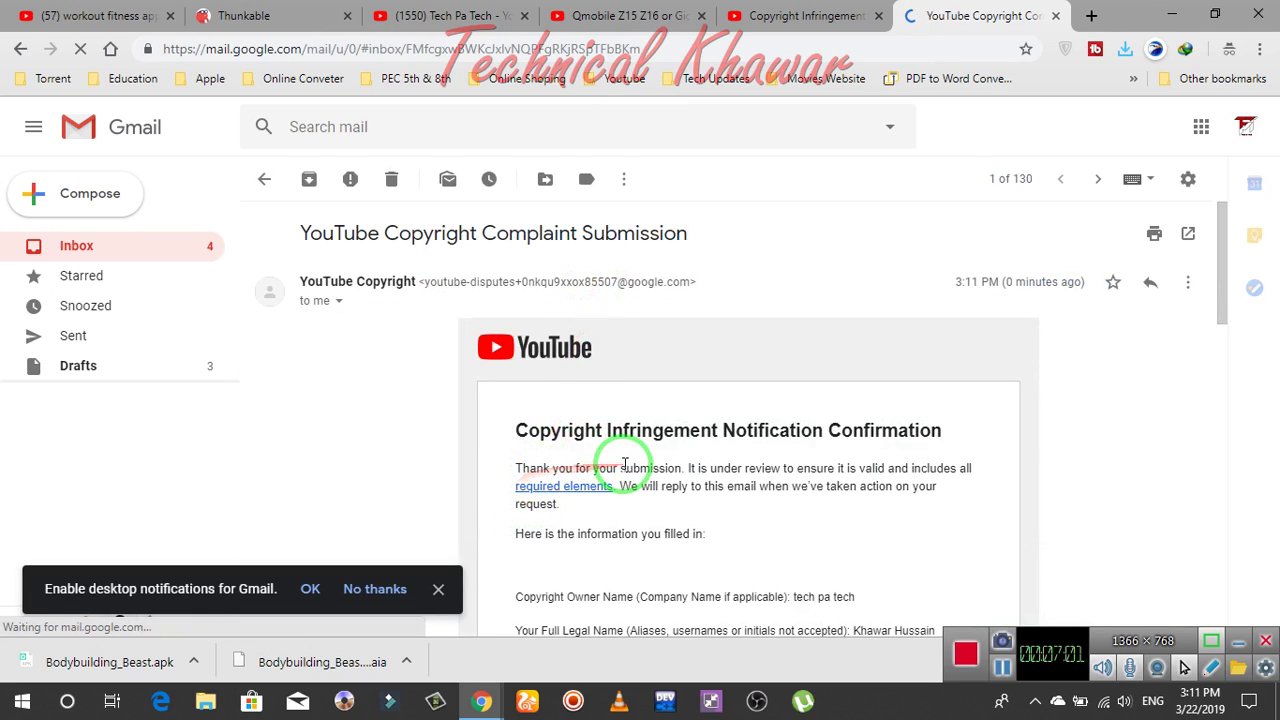